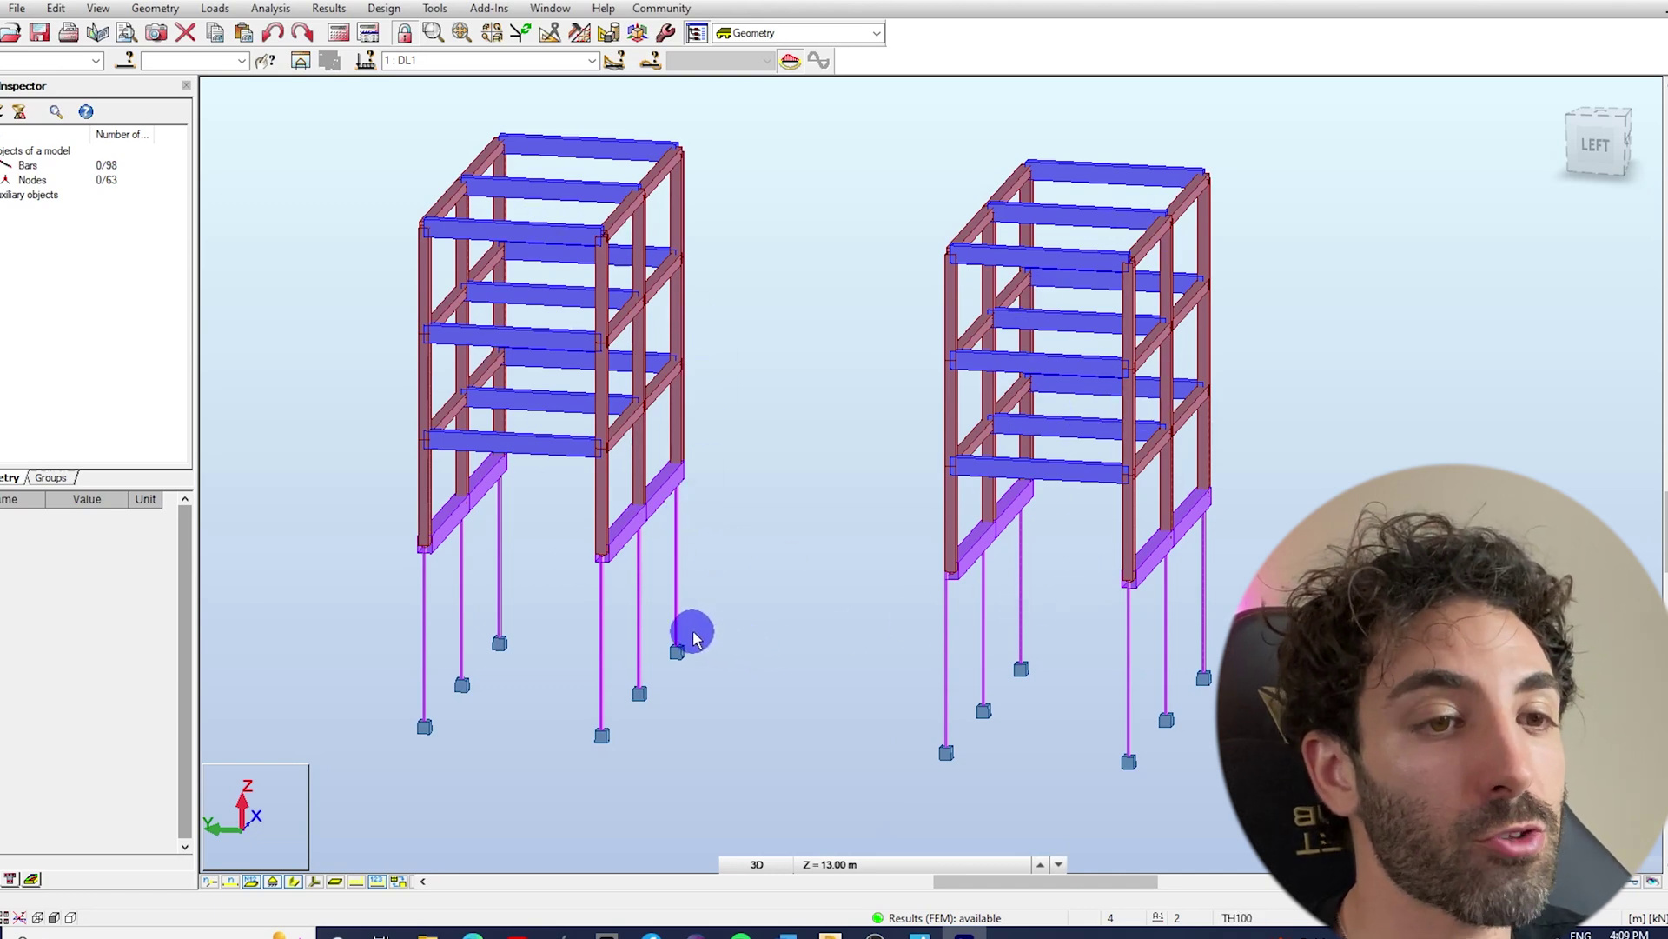
- Examine both frames in left elevation, comparing how the piles align with the column bases in each one
middle_click_drag(687, 619, 737, 625)
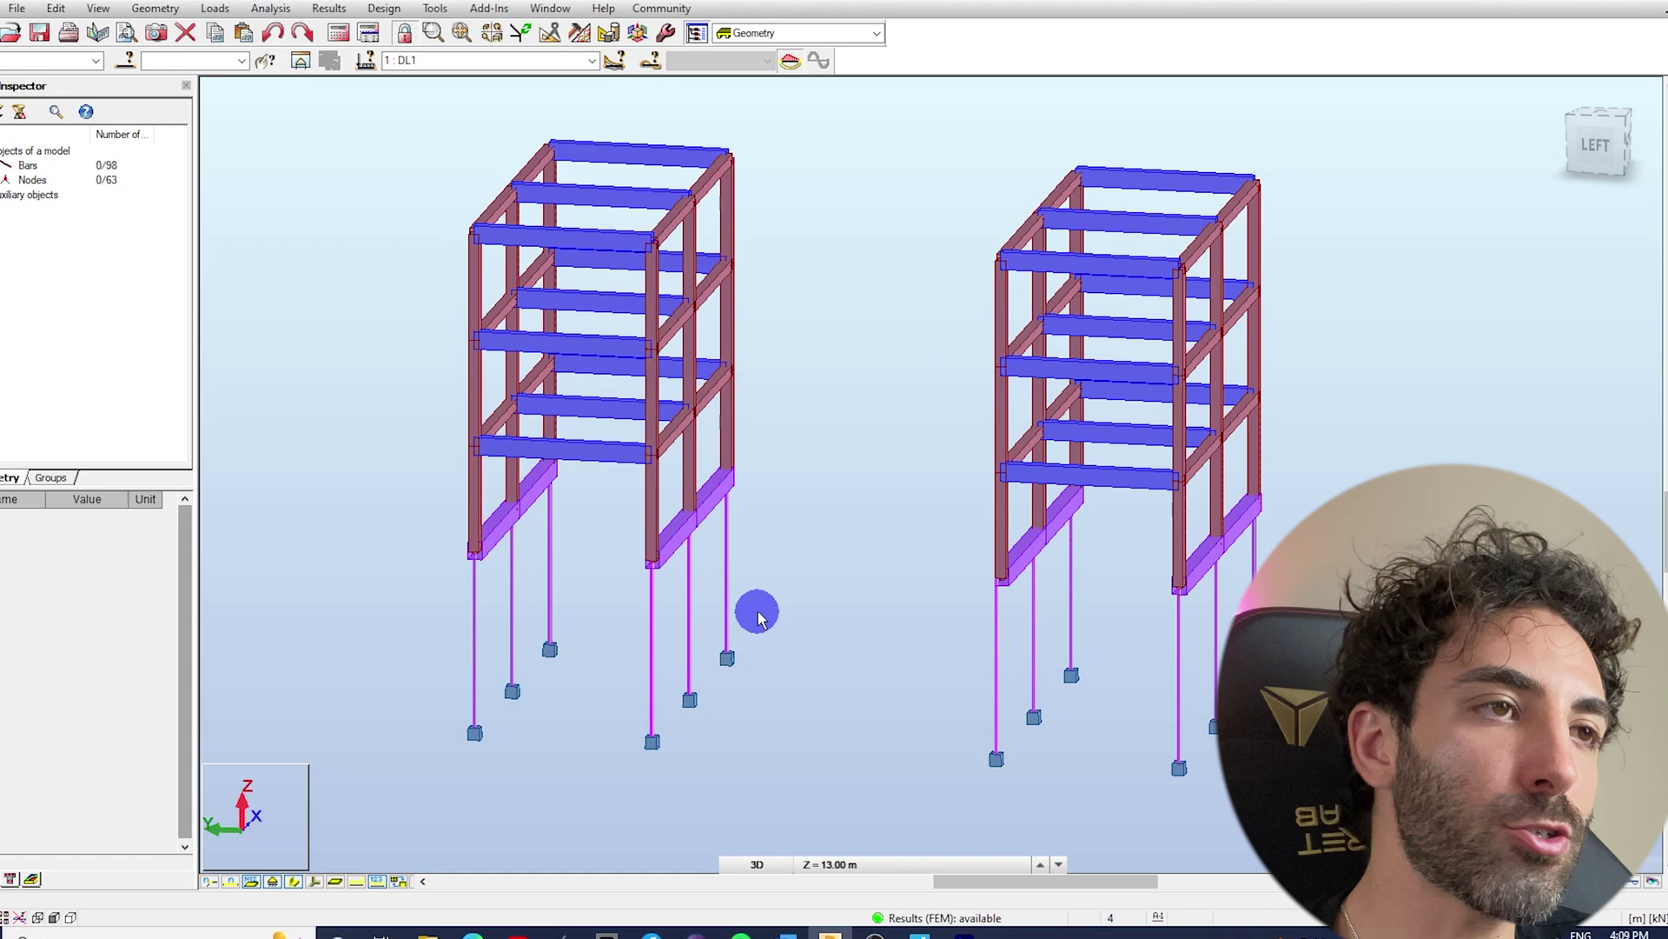
middle_click_drag(756, 611, 524, 594)
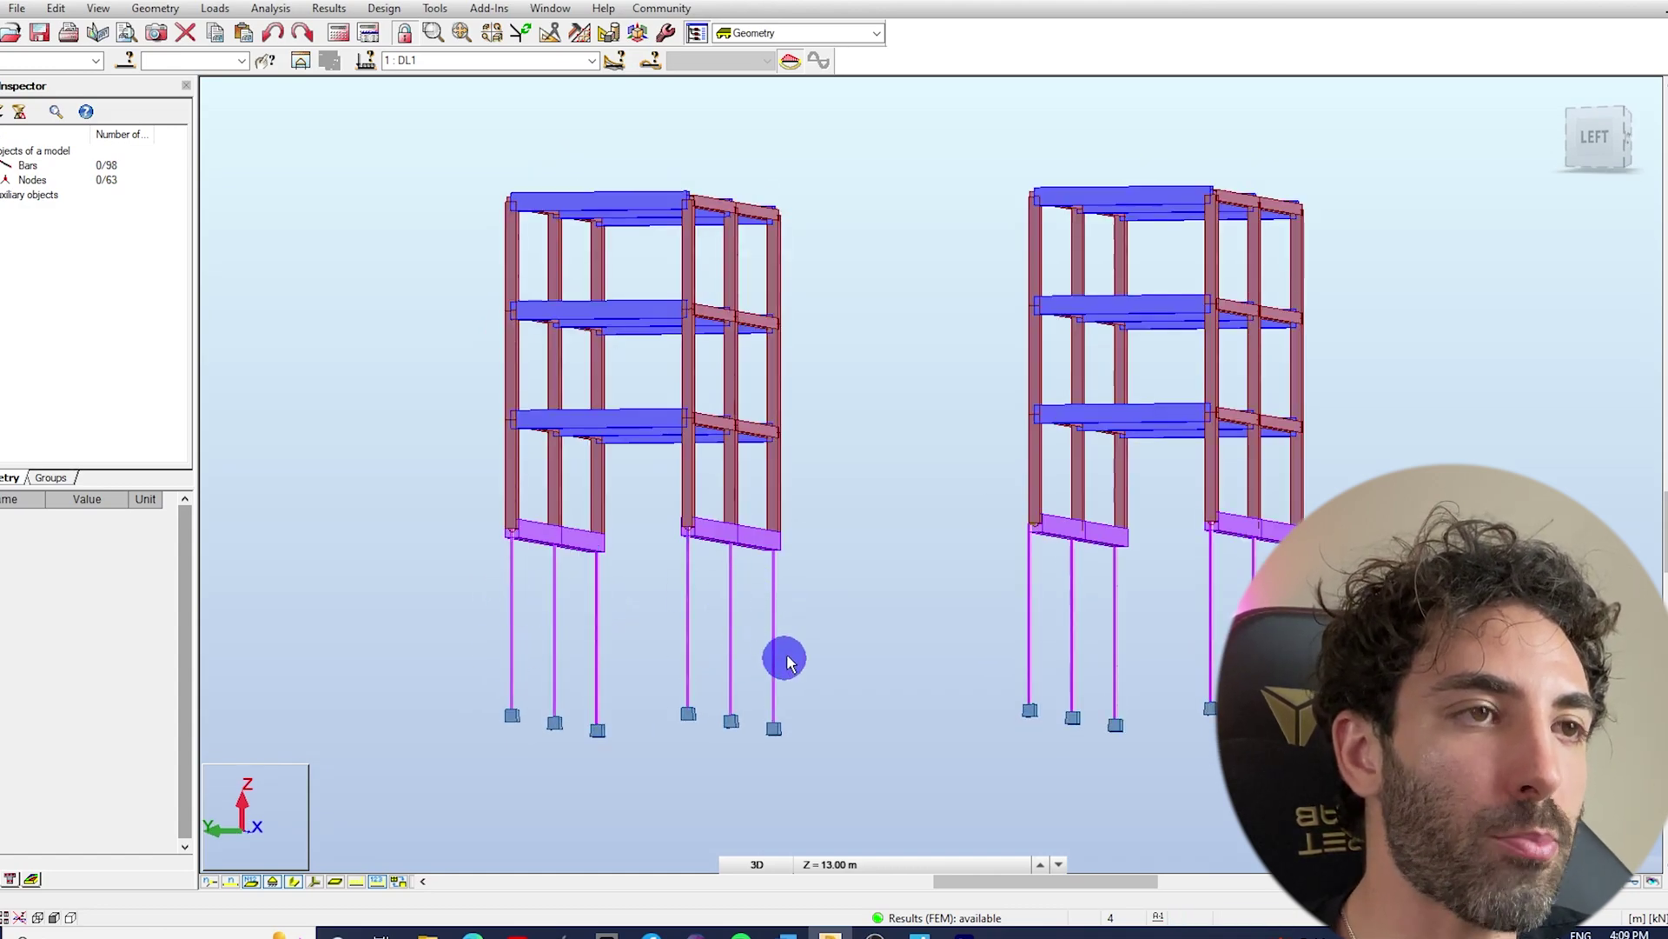
middle_click_drag(852, 633, 887, 643, "shift")
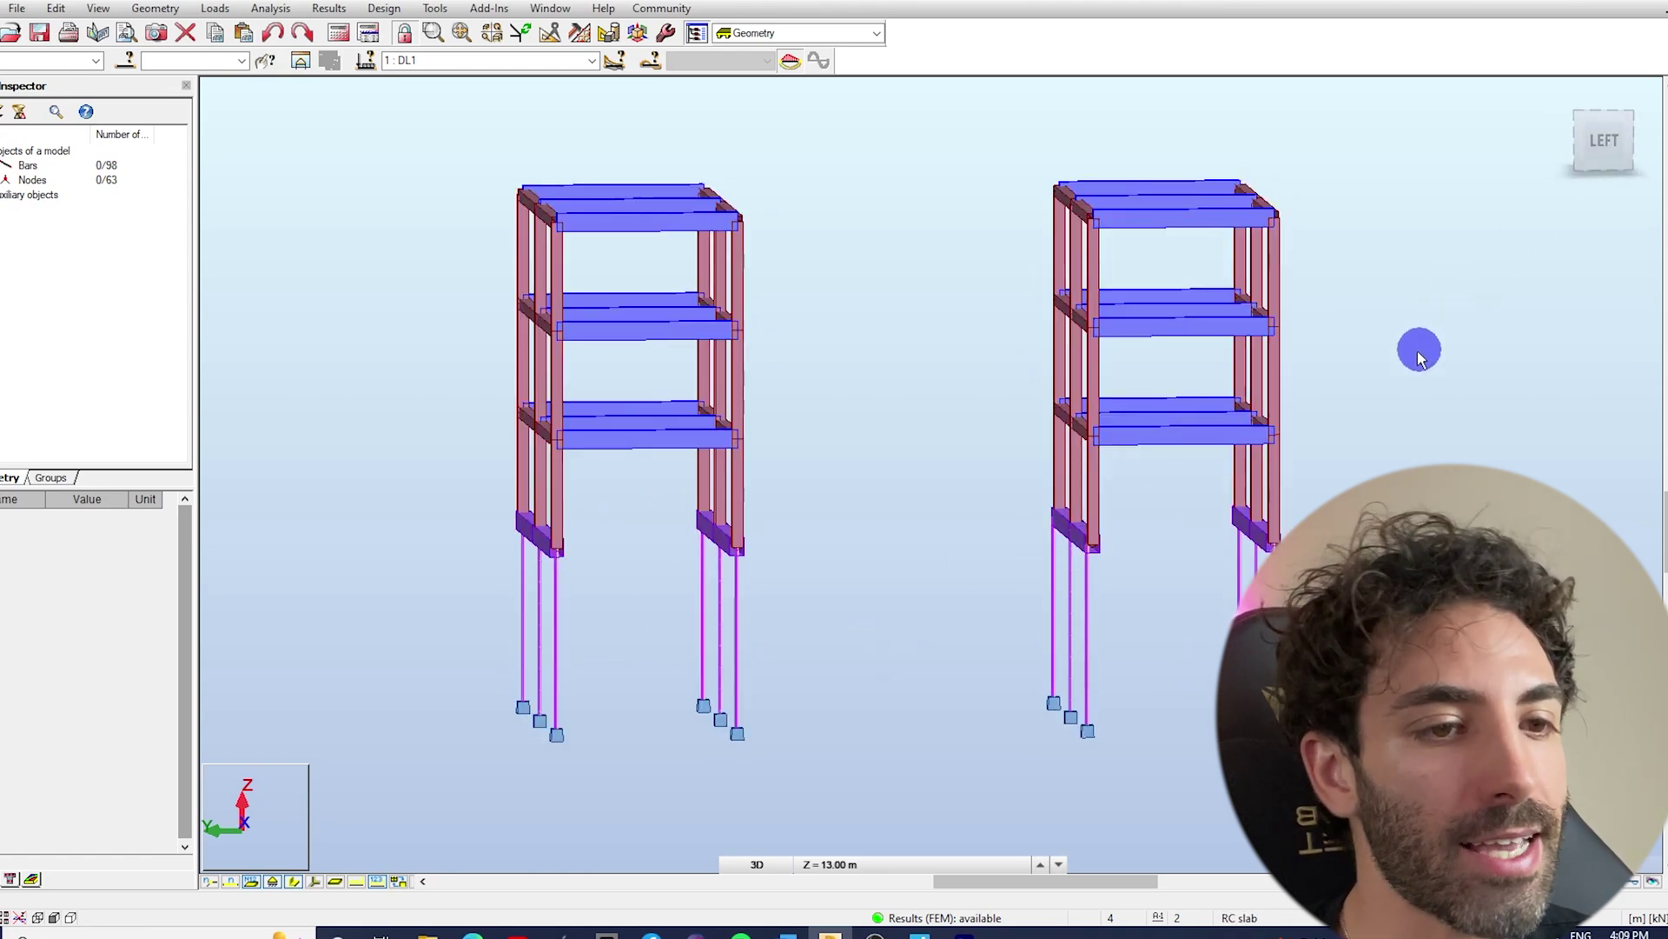
middle_click_drag(1411, 359, 1429, 371)
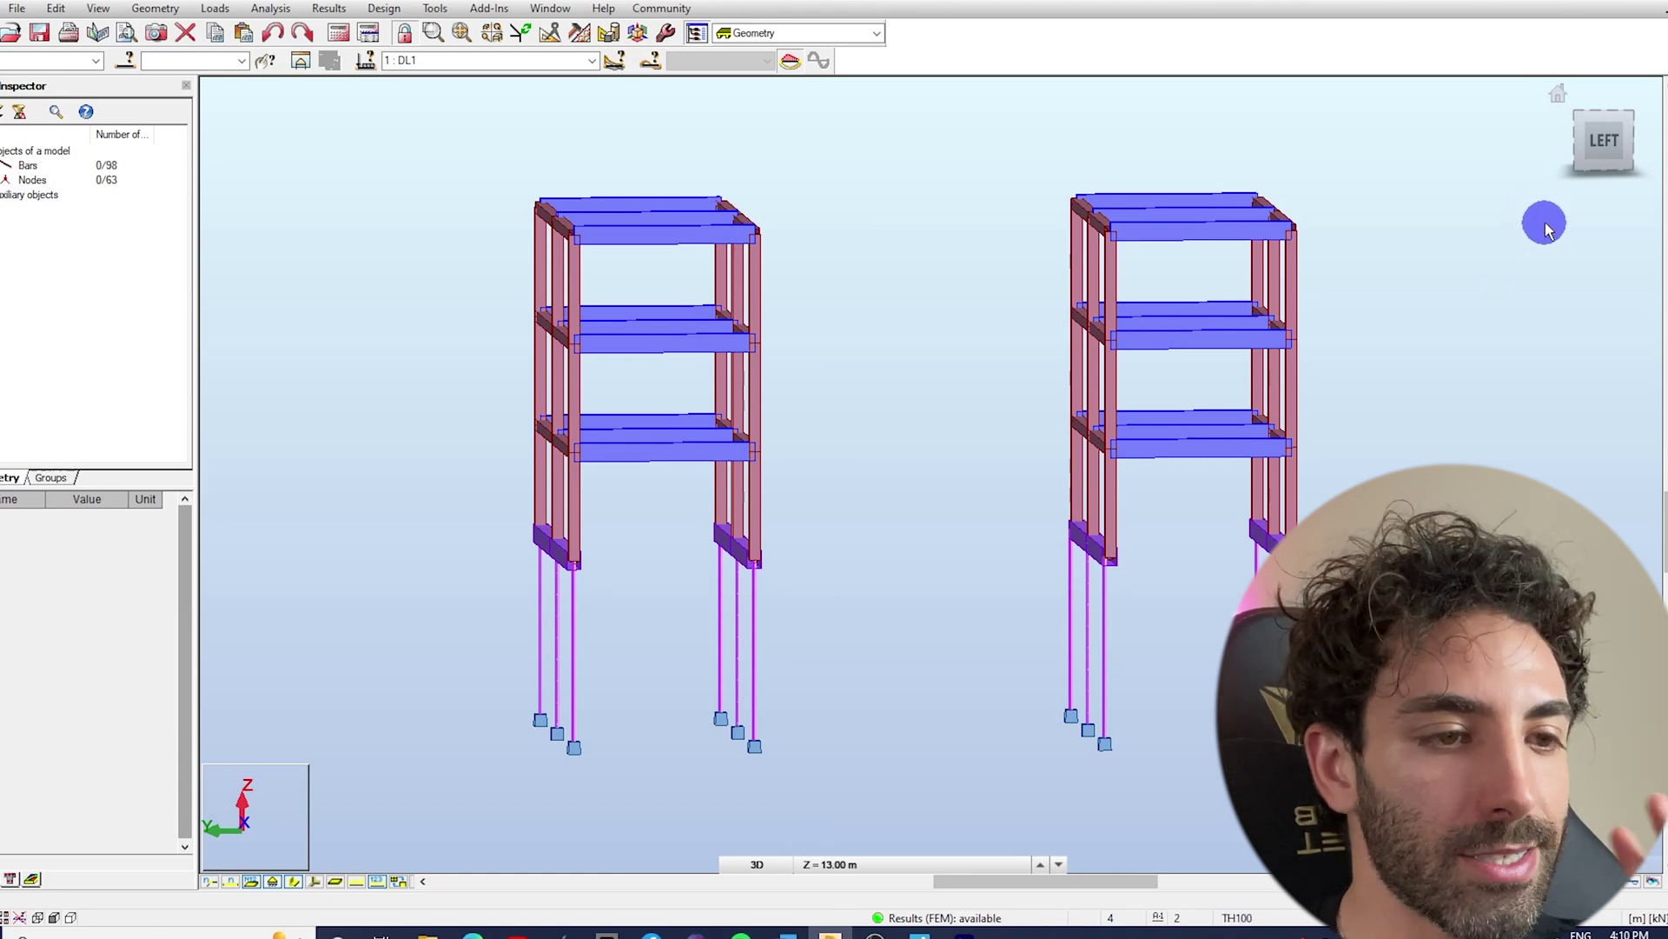
left_click(1604, 144)
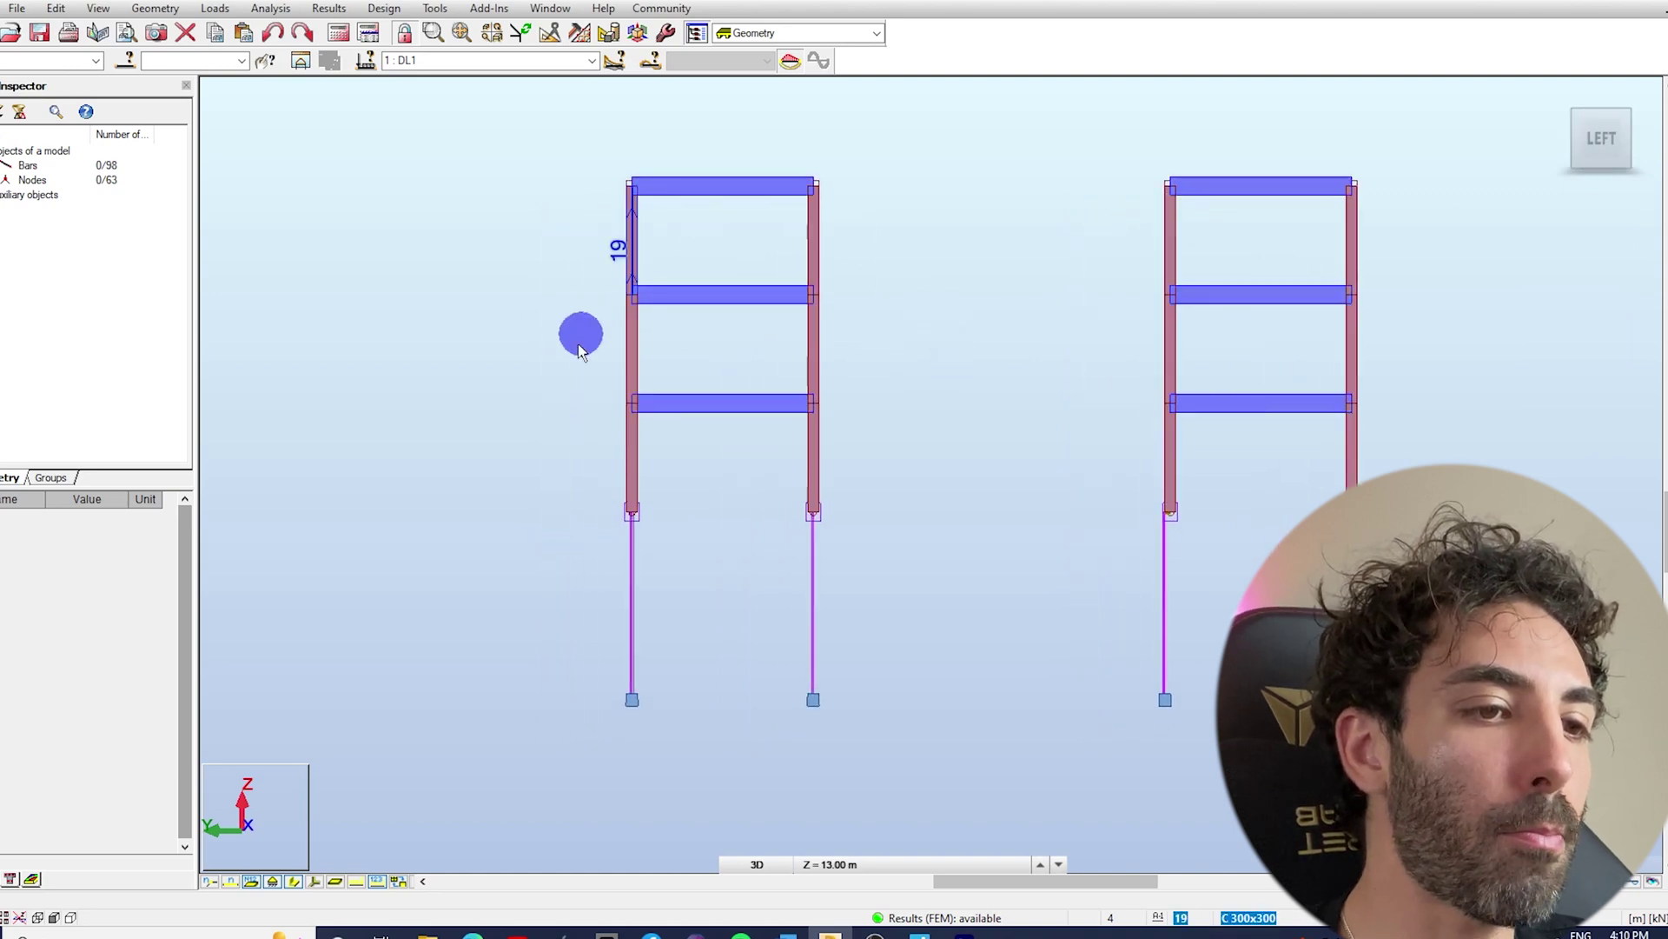
scroll(618, 592, "up", 5)
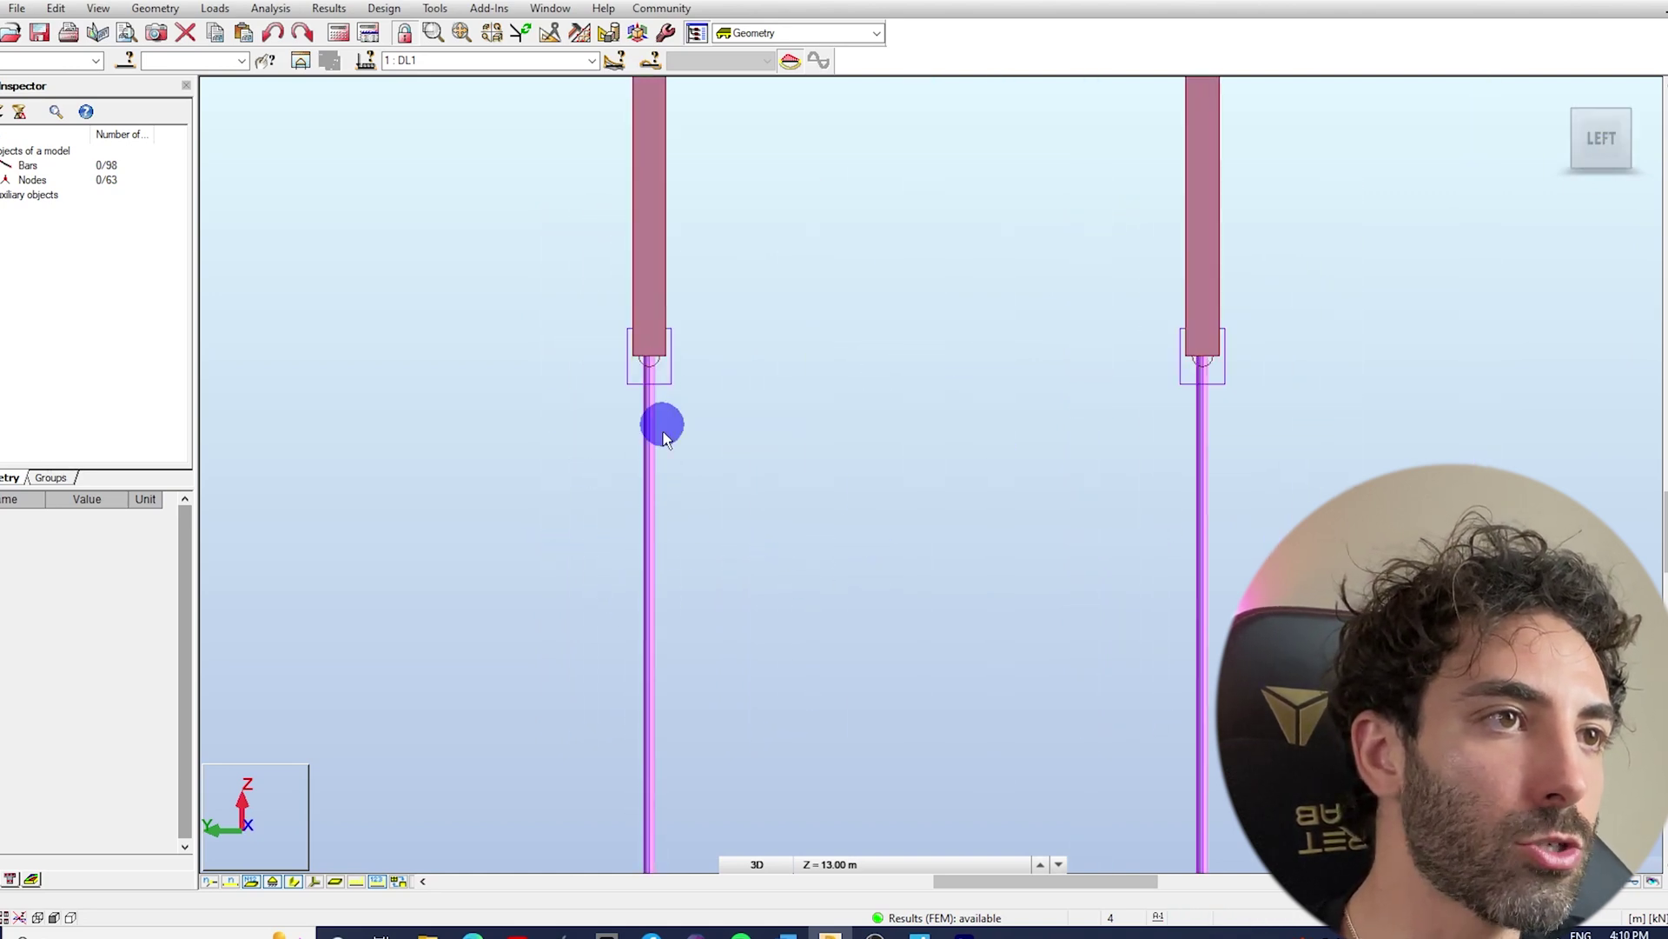
scroll(484, 480, "down", 2)
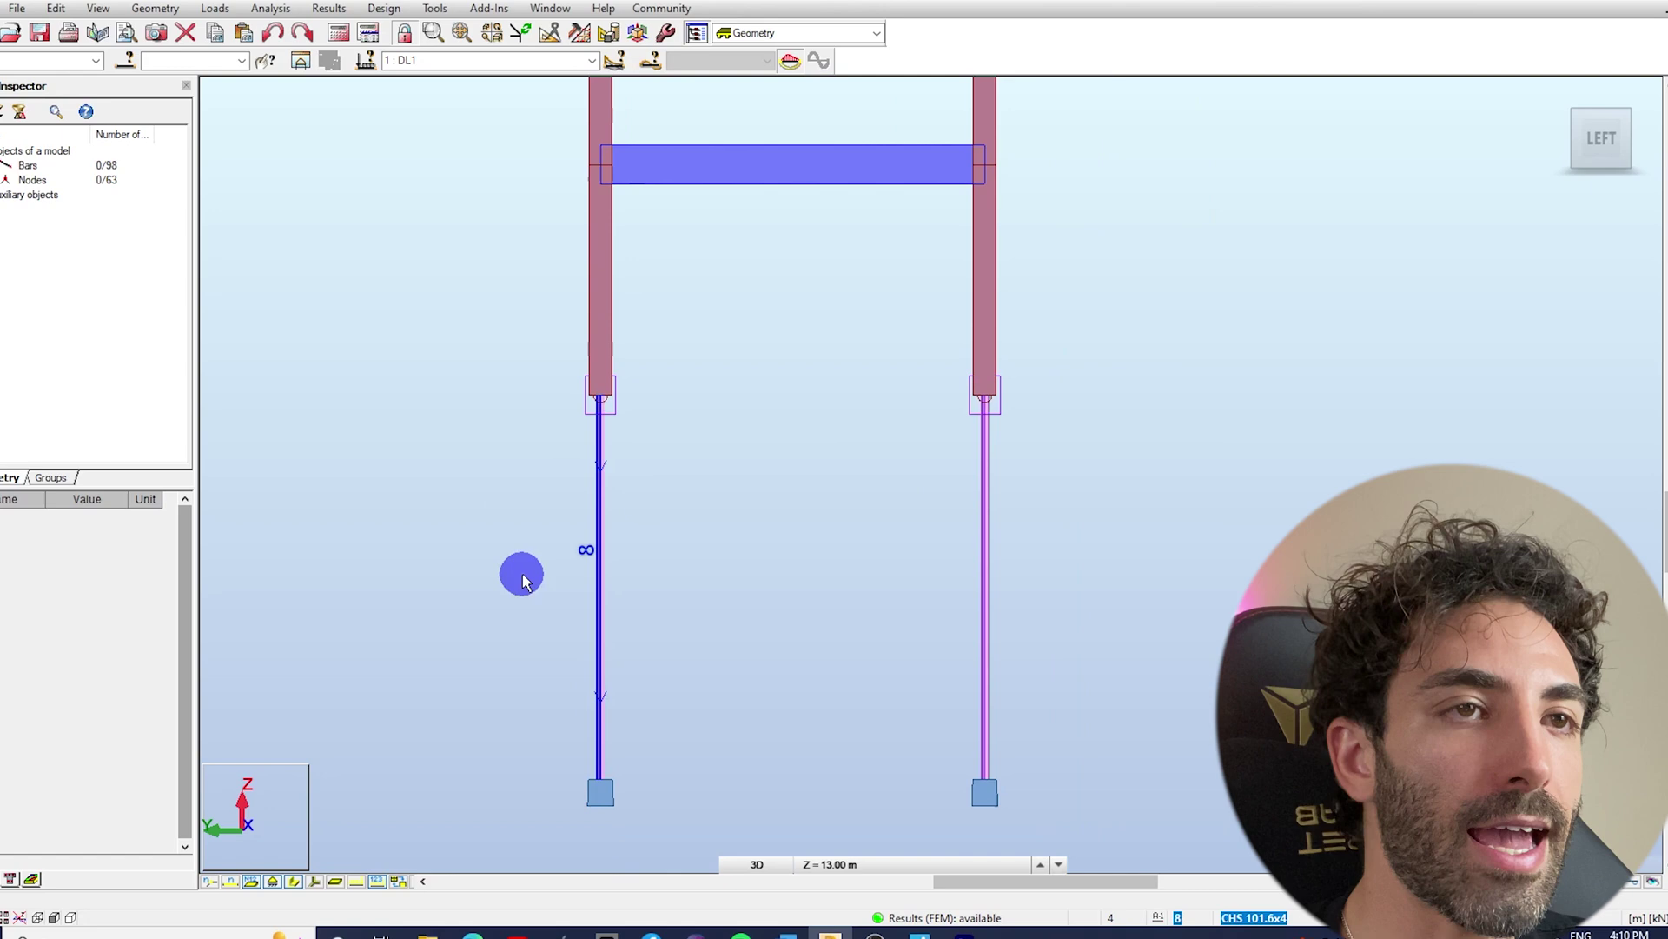
scroll(524, 580, "down", 2)
scroll(1053, 546, "down", 1)
scroll(1179, 511, "up", 3)
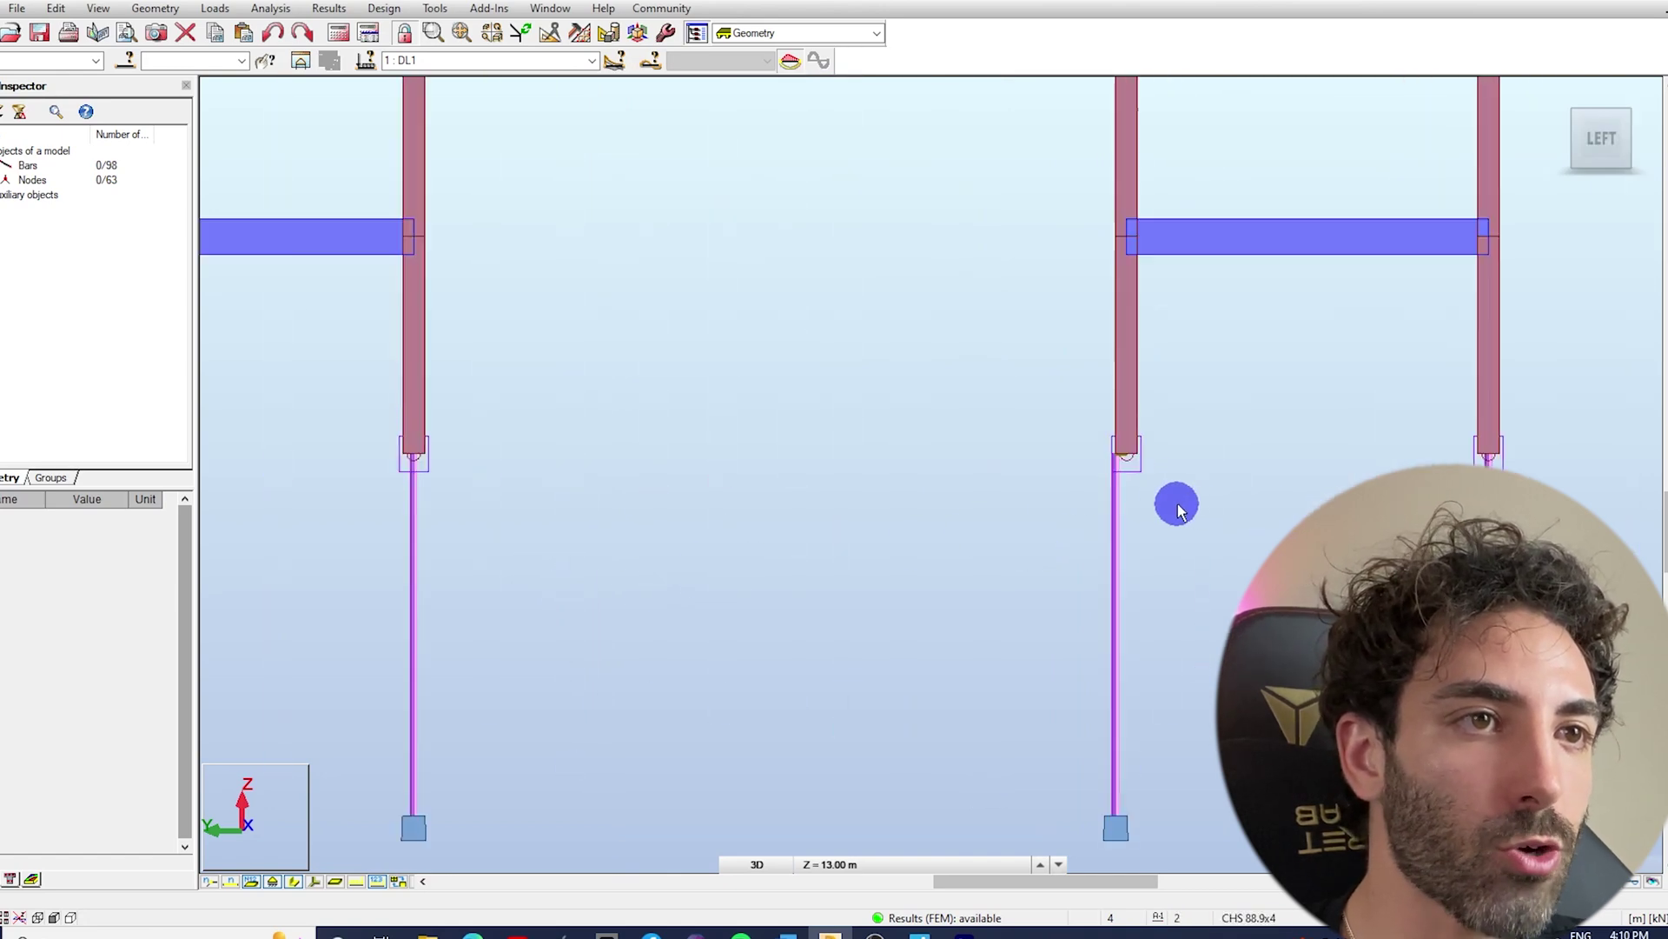
scroll(1177, 511, "up", 3)
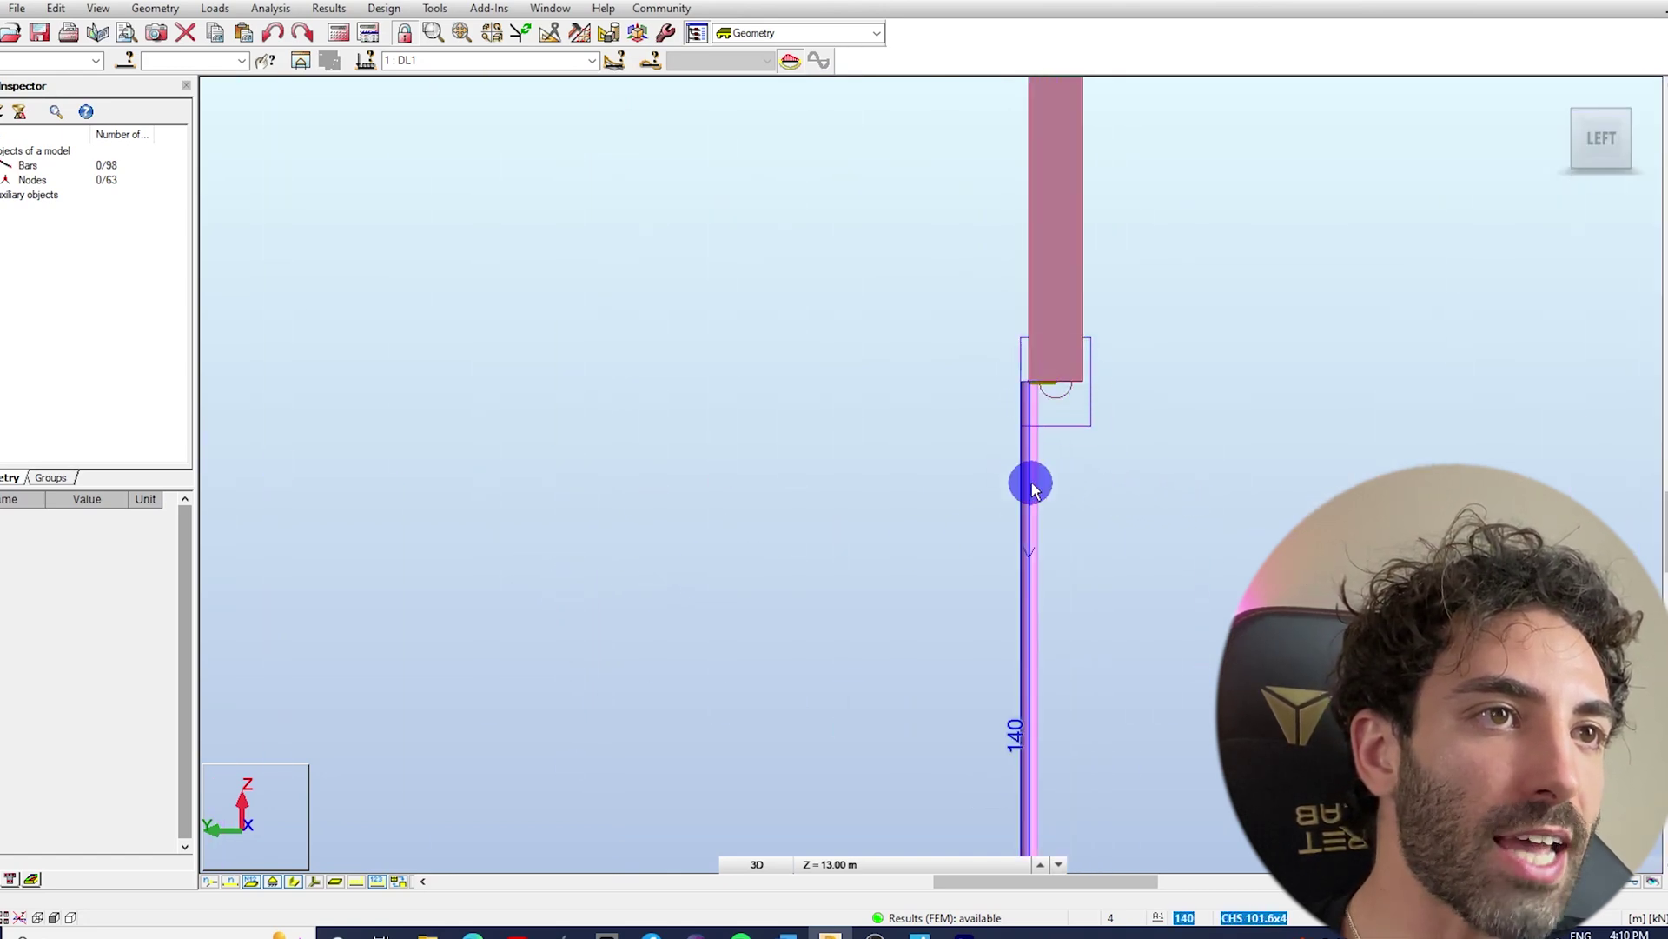
scroll(955, 504, "down", 3)
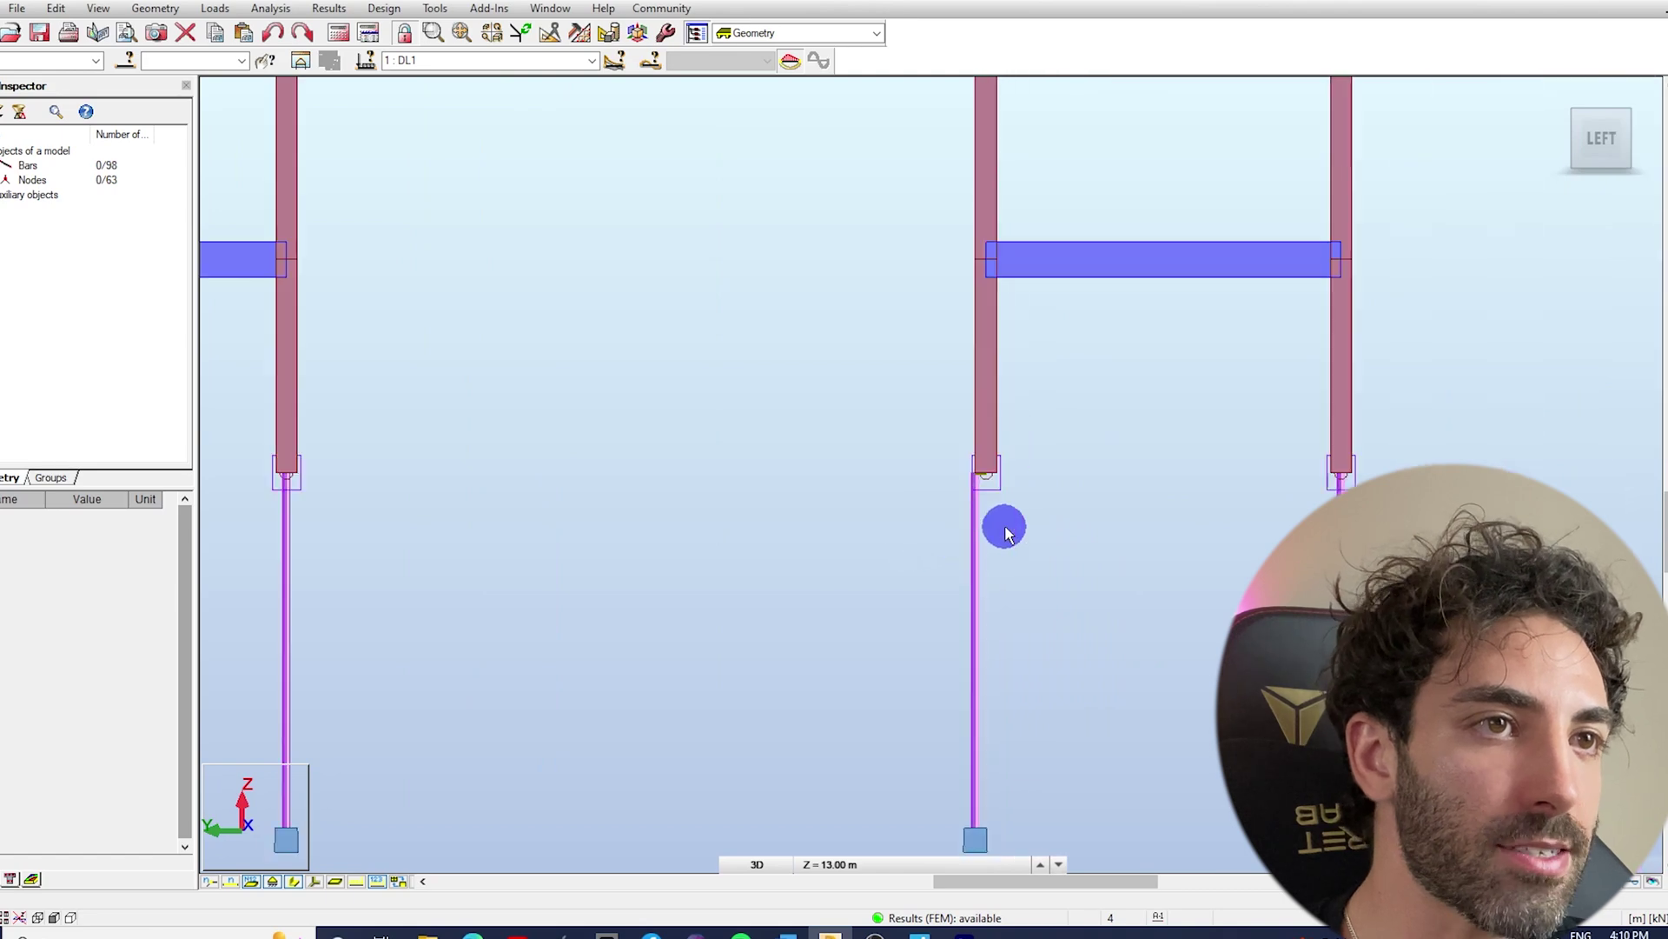
scroll(1052, 514, "down", 3)
- Run the structural calculation for both frames and dismiss the calculation messages
middle_click_drag(949, 535, 530, 203, "shift")
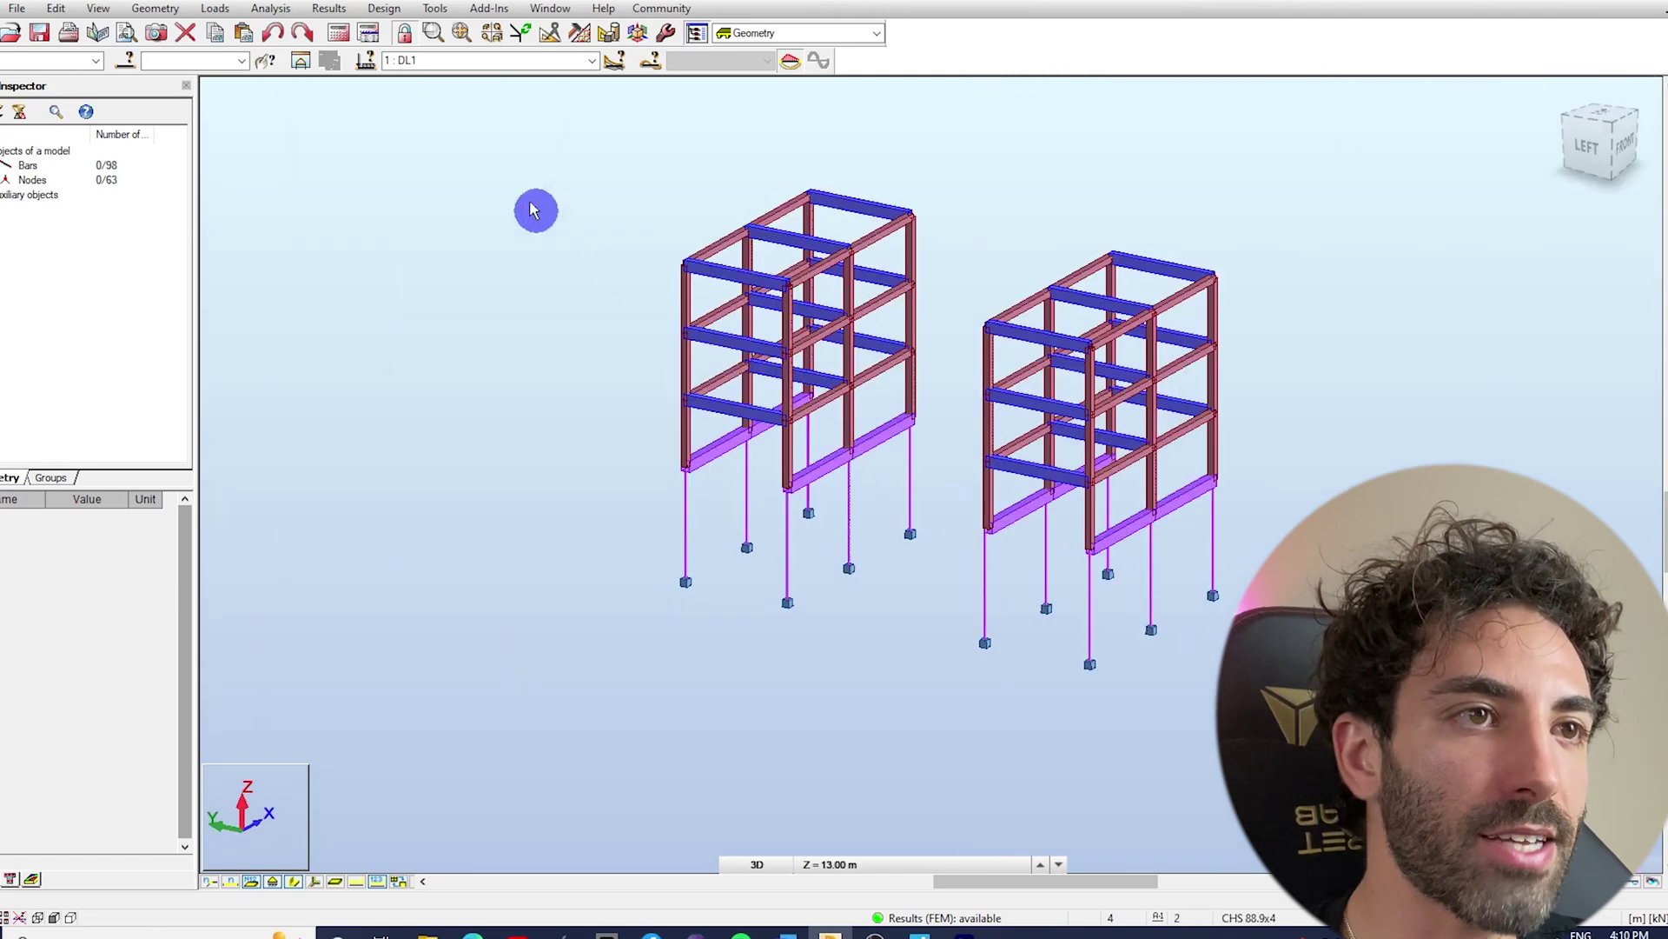
left_click(366, 36)
left_click(869, 525)
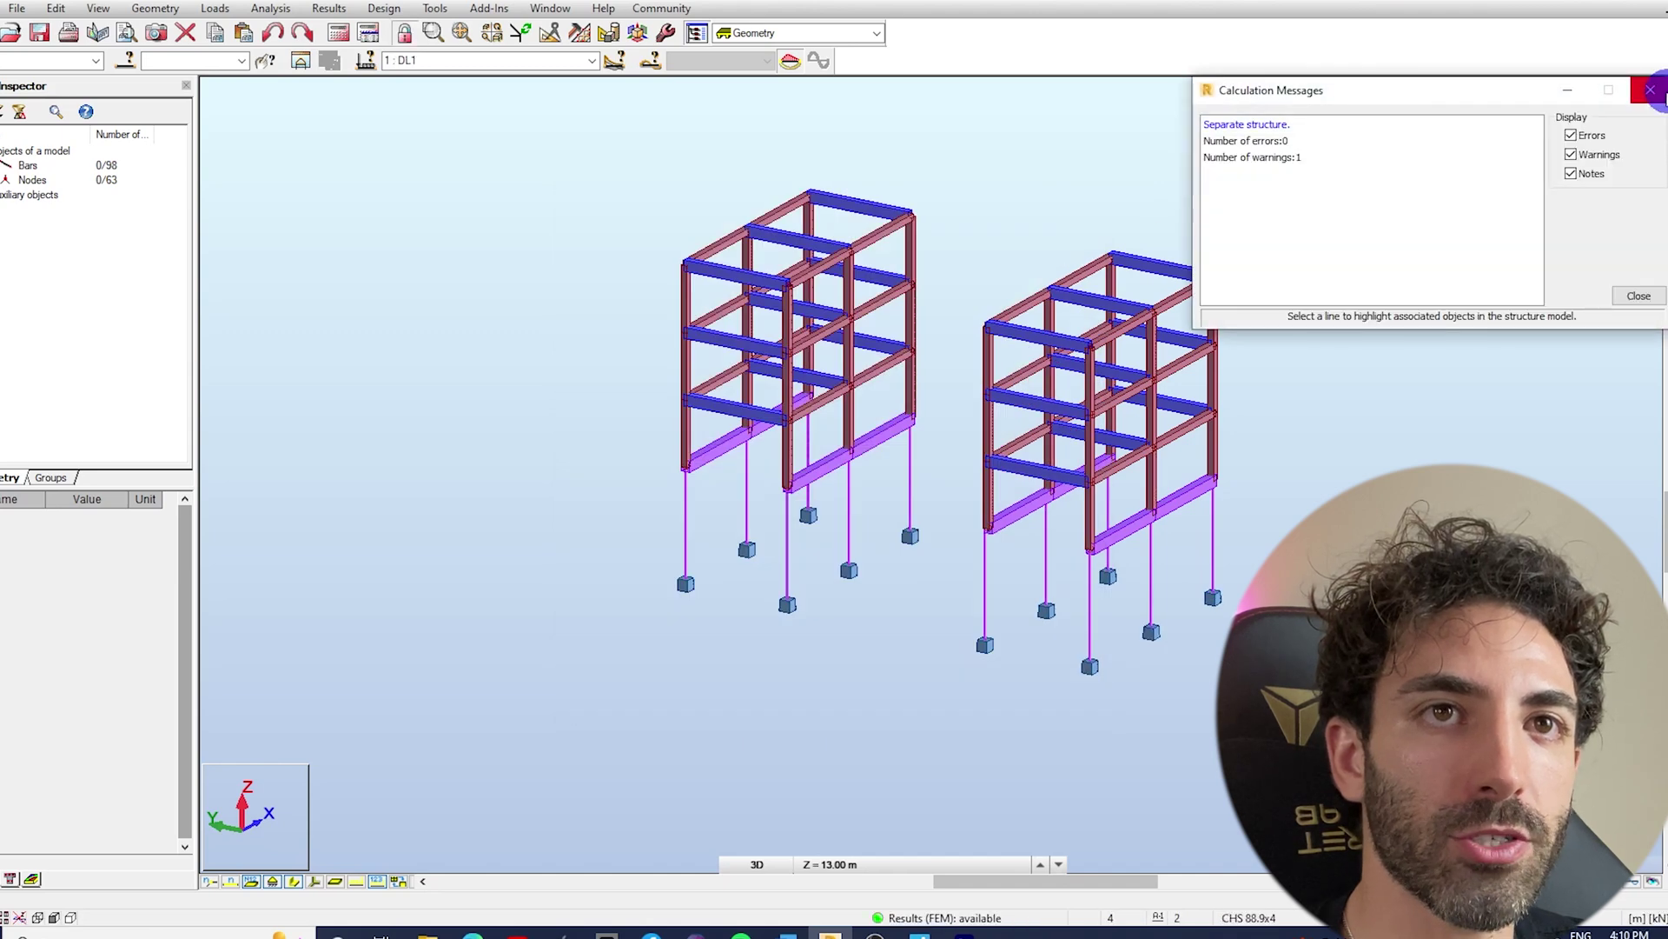
left_click(1651, 91)
- Display the exact deformation for bars as a diagram on both frames
left_click(330, 10)
left_click(458, 75)
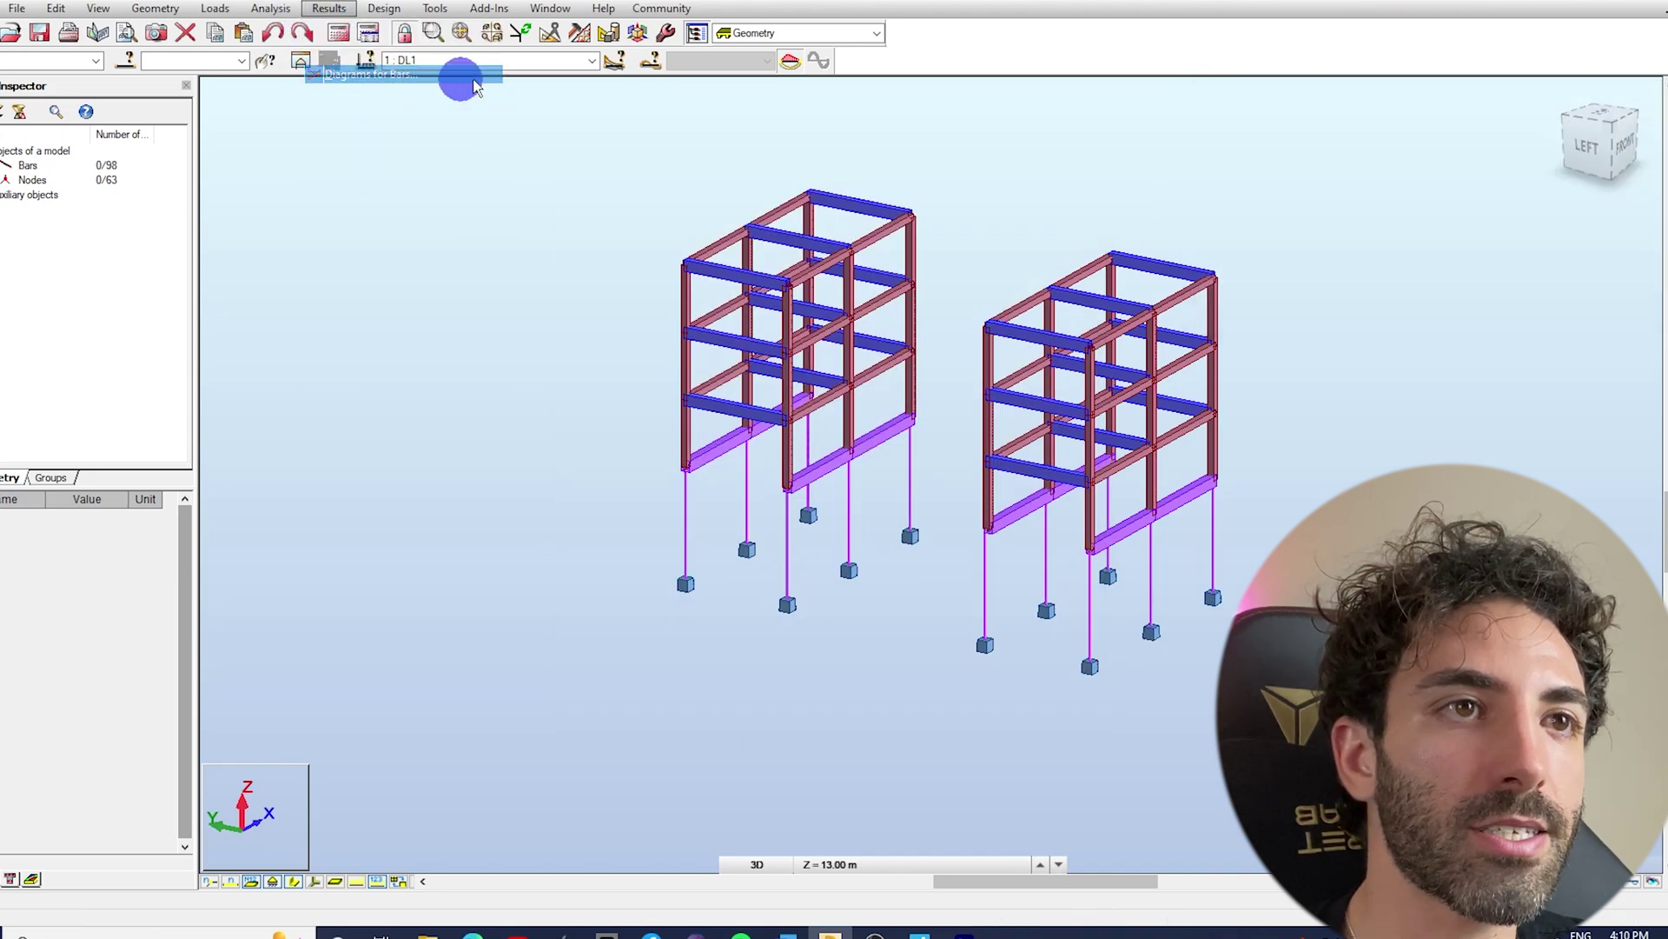
left_click(1467, 231)
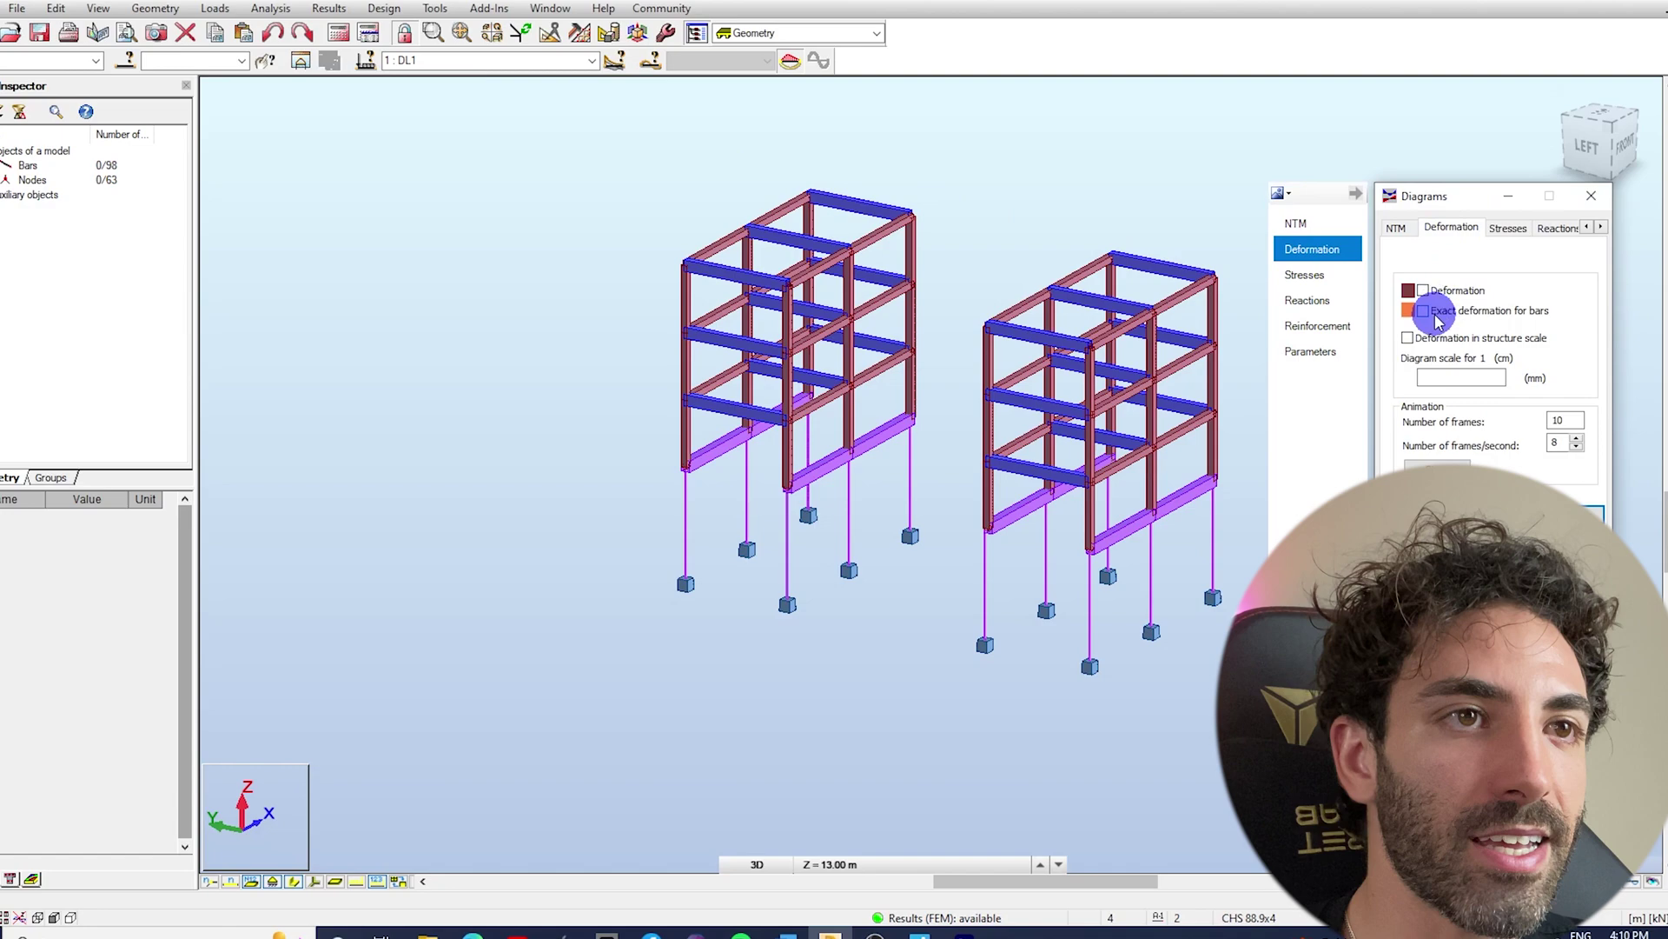
left_click(1564, 519)
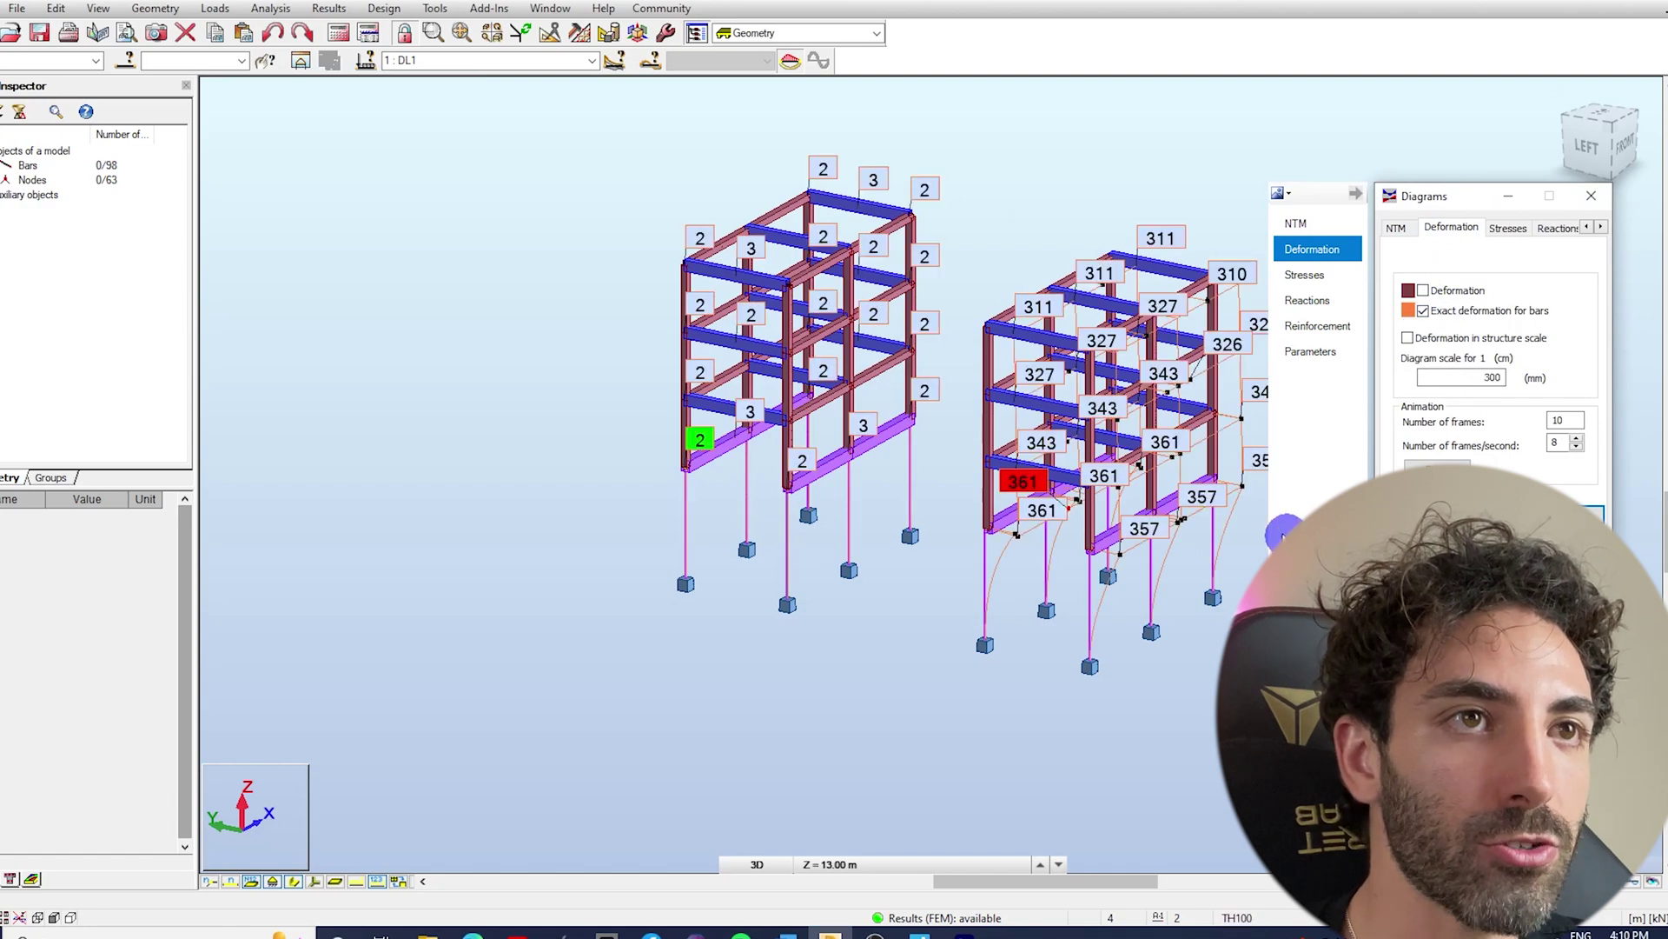
- Hide the section shapes and inspect the deformed bars of both frames in left elevation and in 3D
mouse_move(1151, 486)
middle_mouse_down("shift")
mouse_move(980, 495)
mouse_move(1019, 492)
middle_mouse_up("shift")
left_click(1602, 142)
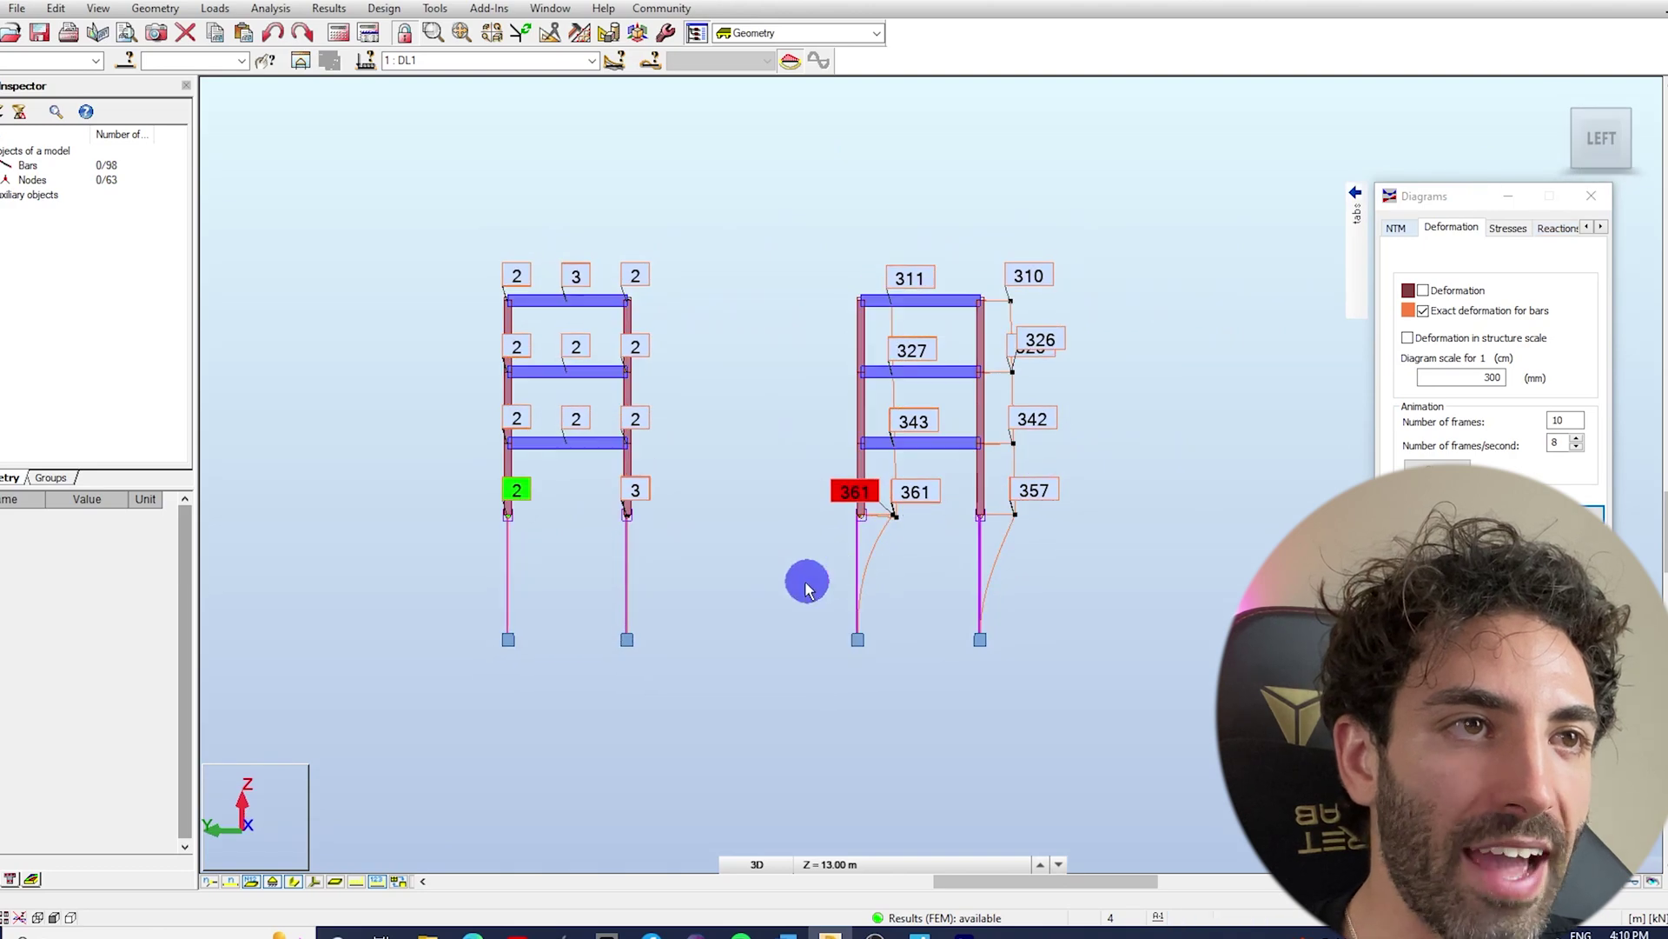
left_click(295, 882)
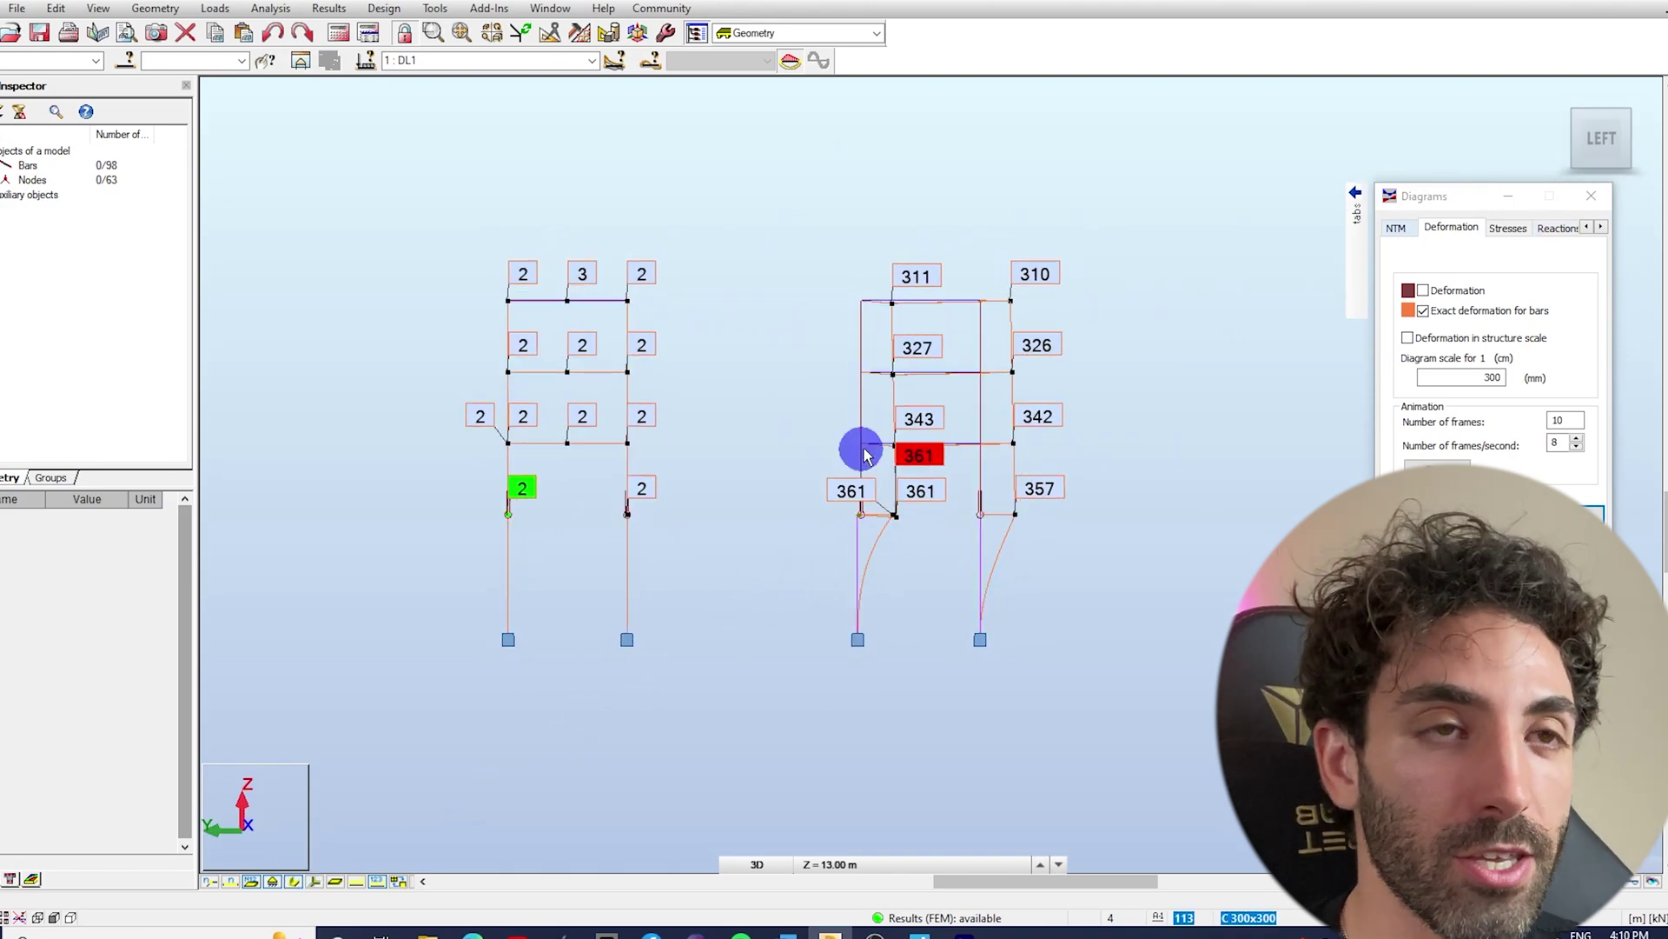
scroll(915, 426, "up", 2)
middle_click_drag(915, 428, 912, 432, "shift")
left_click_drag(910, 431, 945, 446)
left_click(1373, 271)
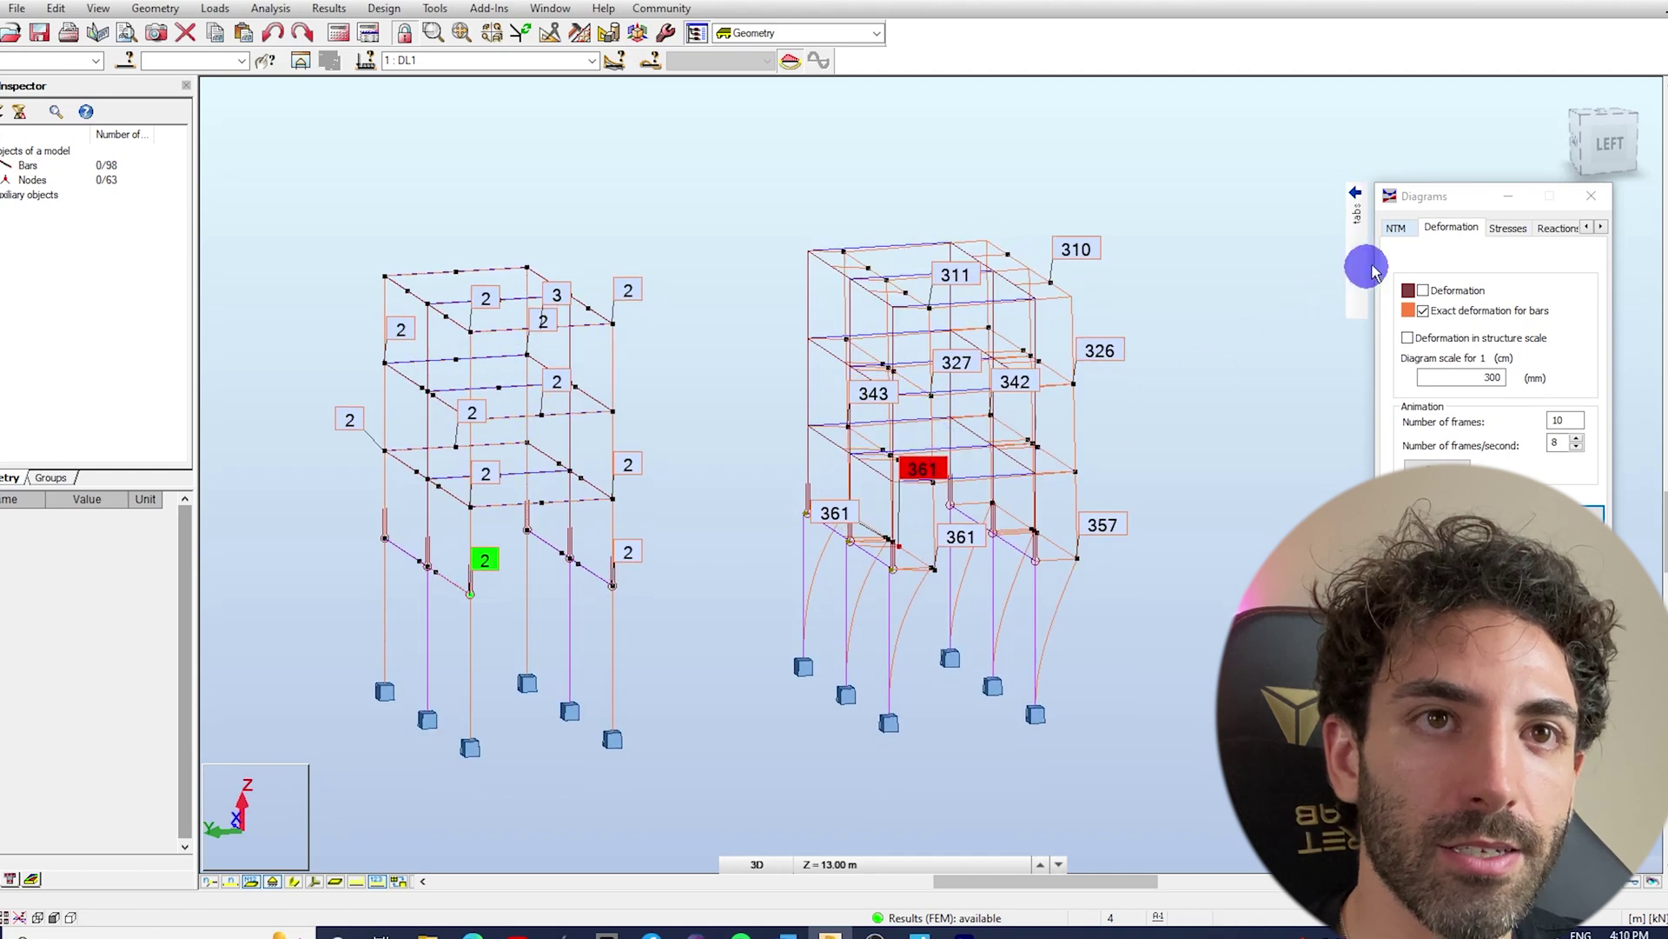
- Remove the exact bar deformation diagram and open the NTM force and moment diagram options
left_click(1429, 313)
left_click(1571, 515)
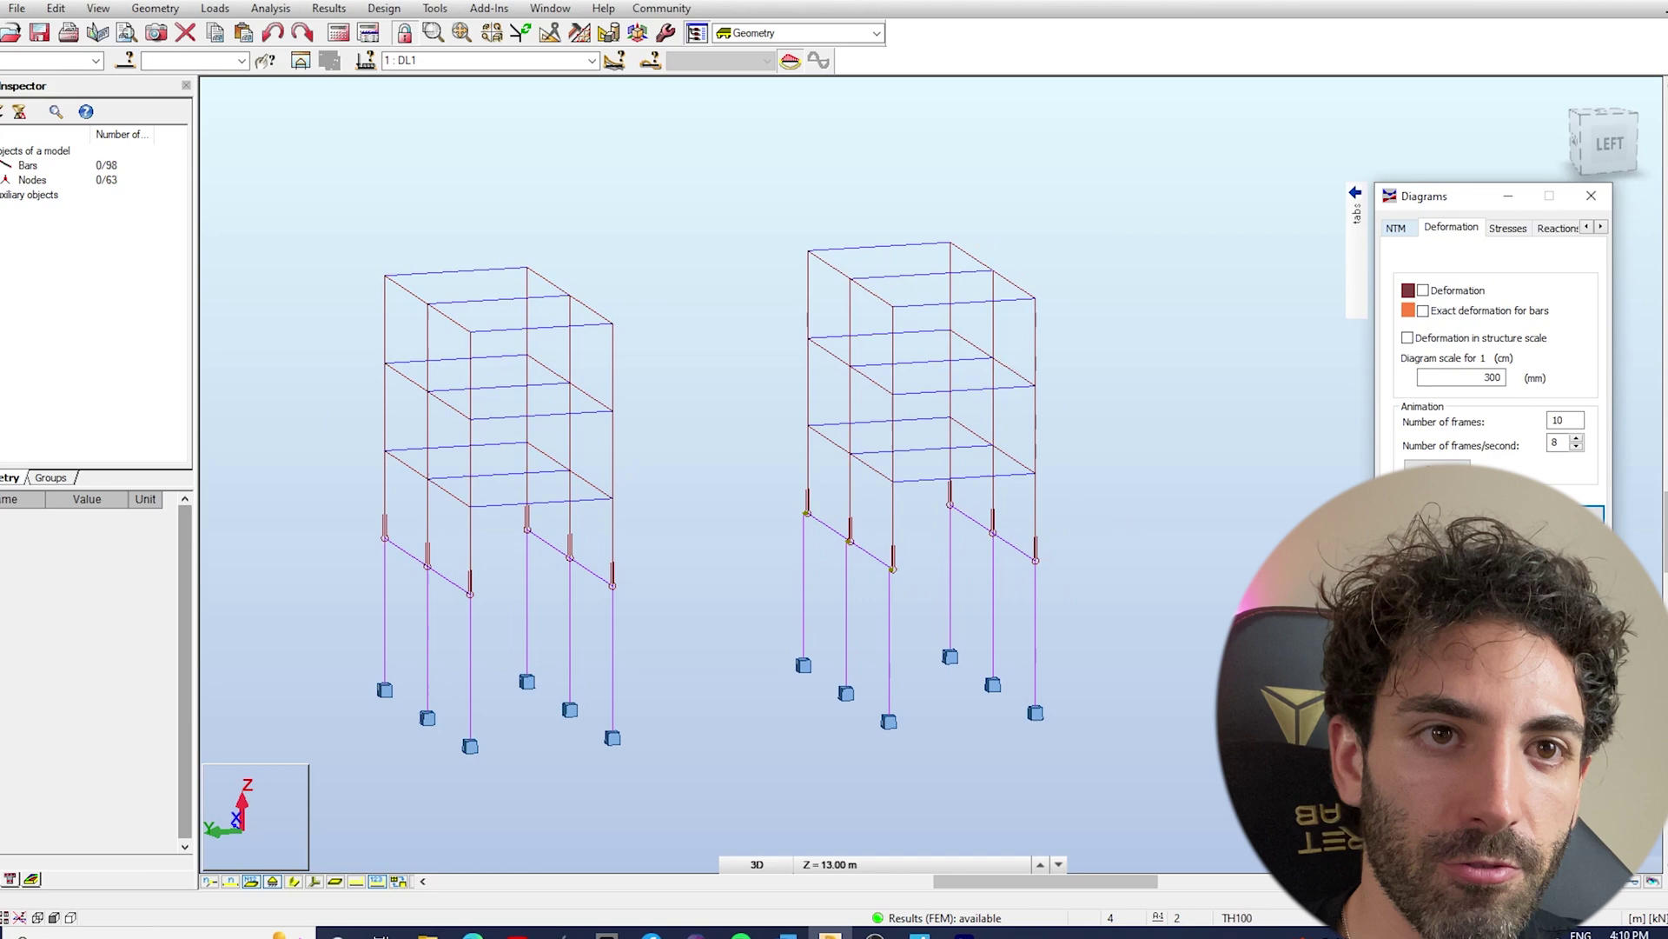
left_click(1396, 228)
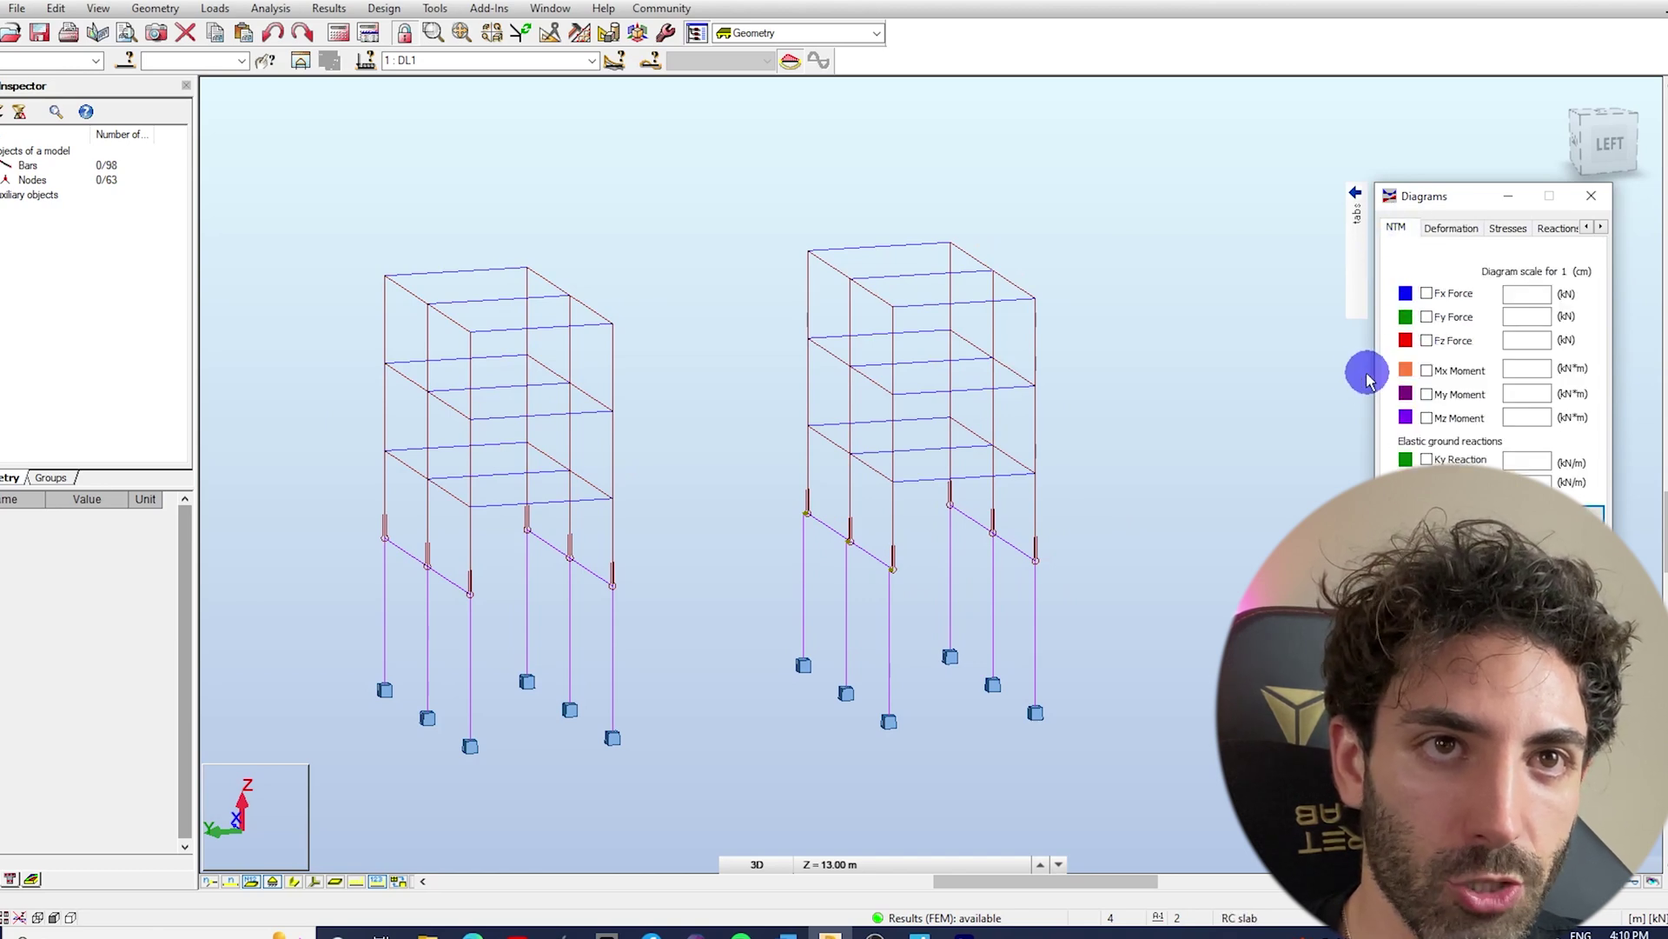
- Display the bars' local coordinate systems and examine the axis directions on the beams at the pile heads
middle_click_drag(1366, 380, 1351, 343)
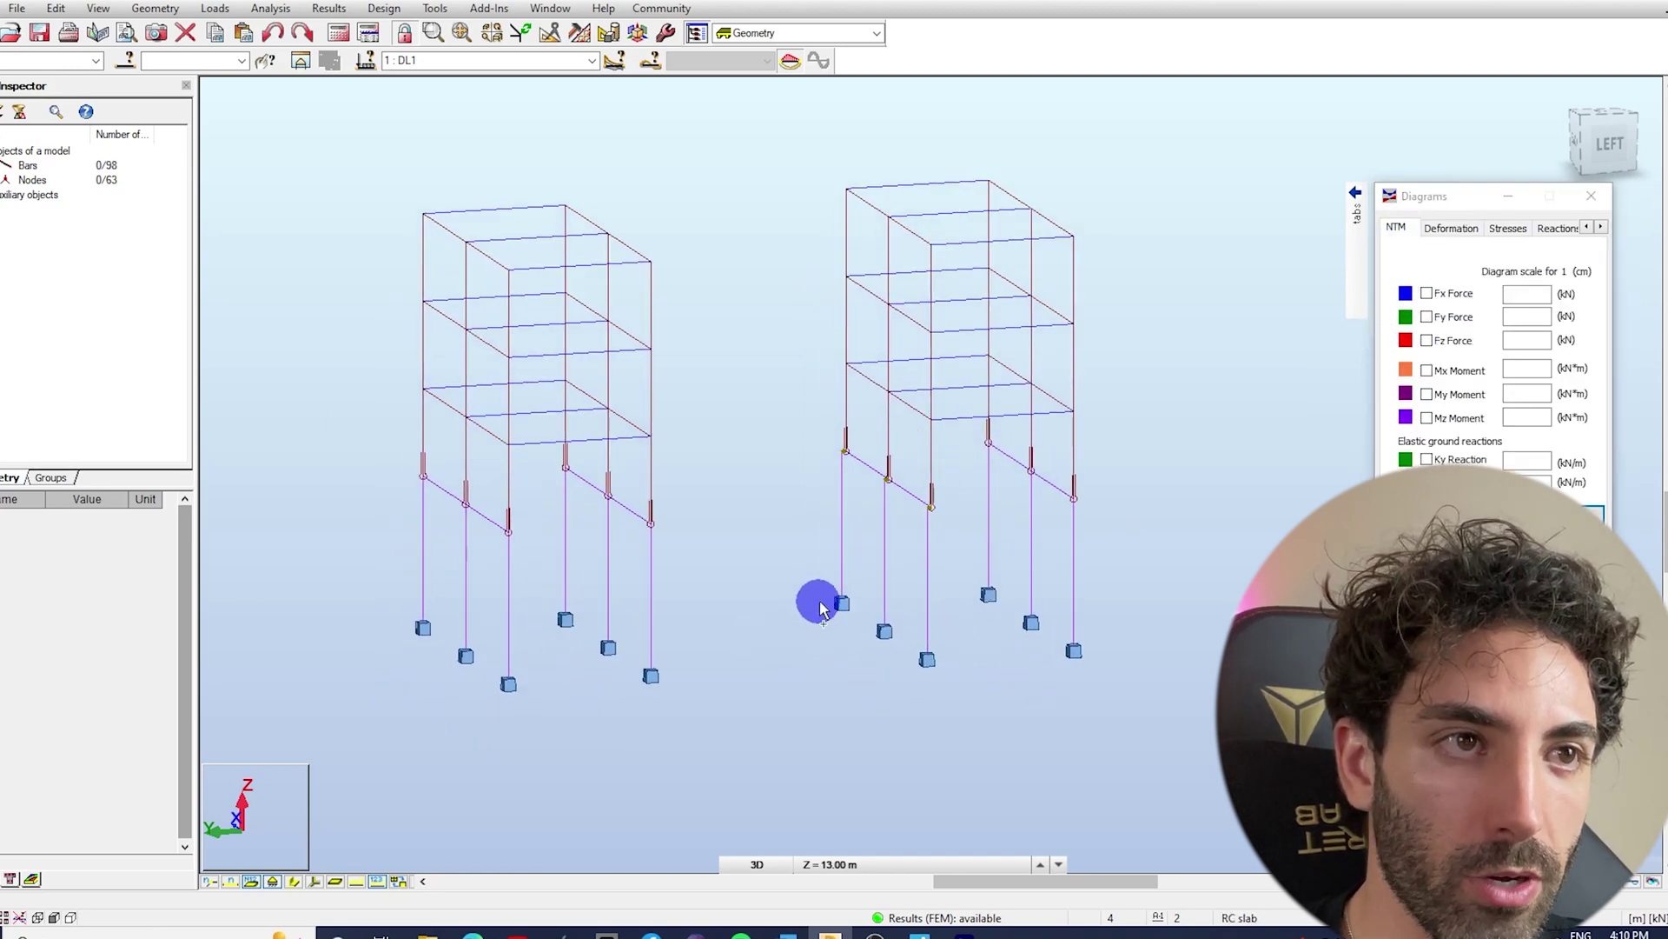
middle_click_drag(820, 603, 828, 598, "shift")
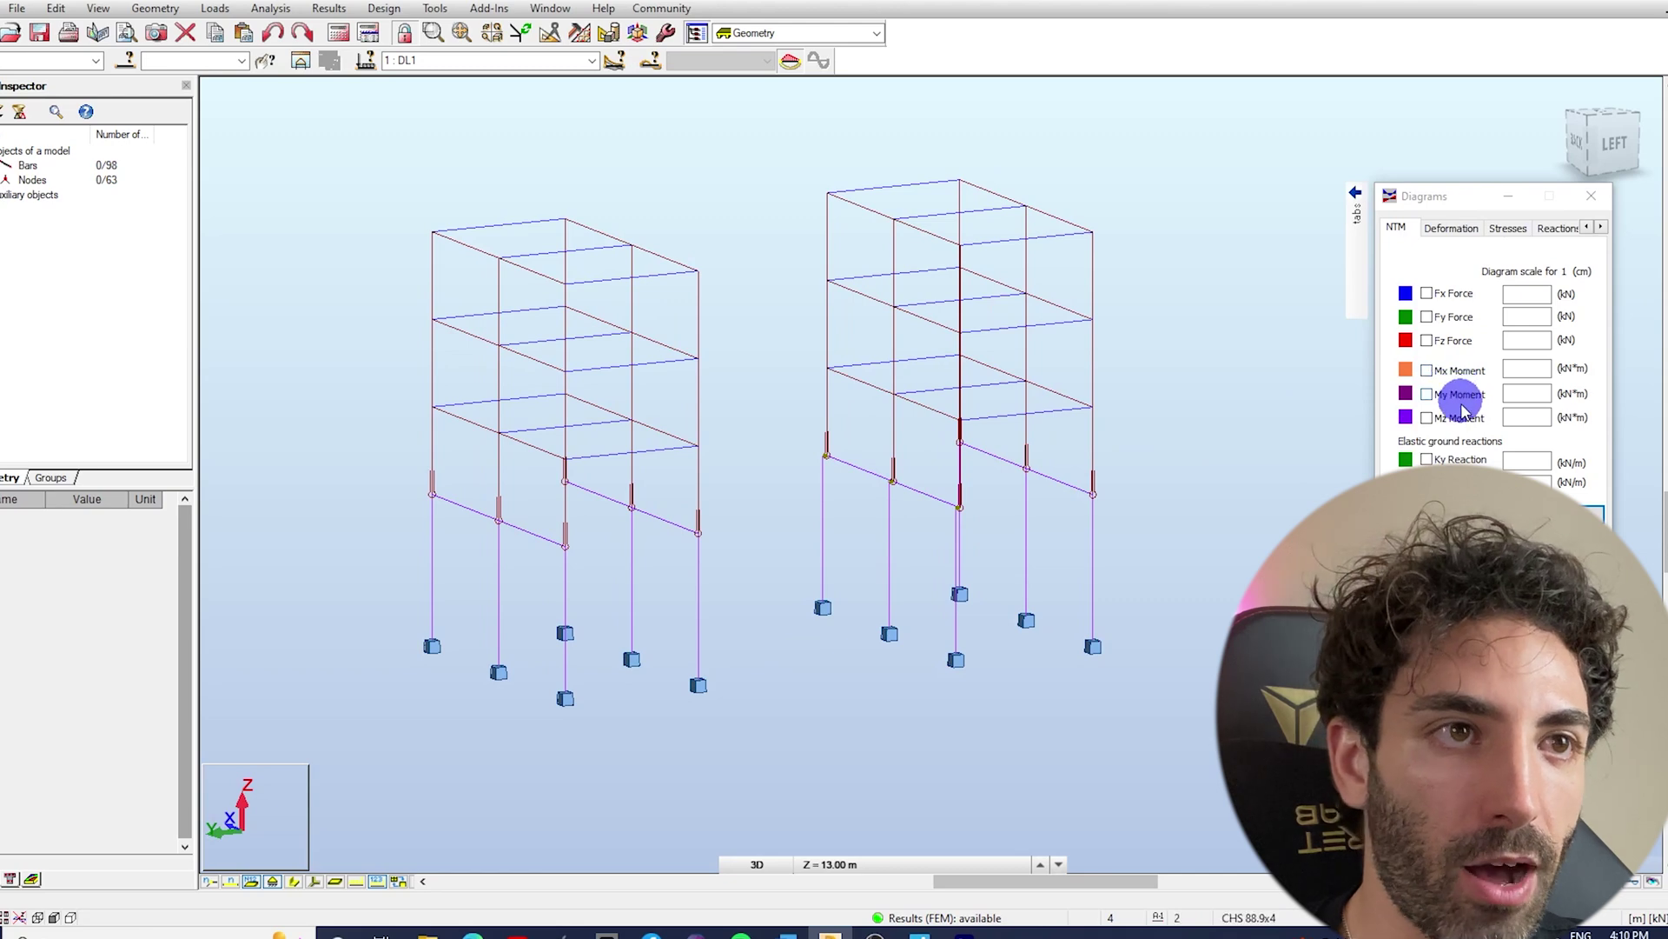
middle_click_drag(980, 611, 950, 631)
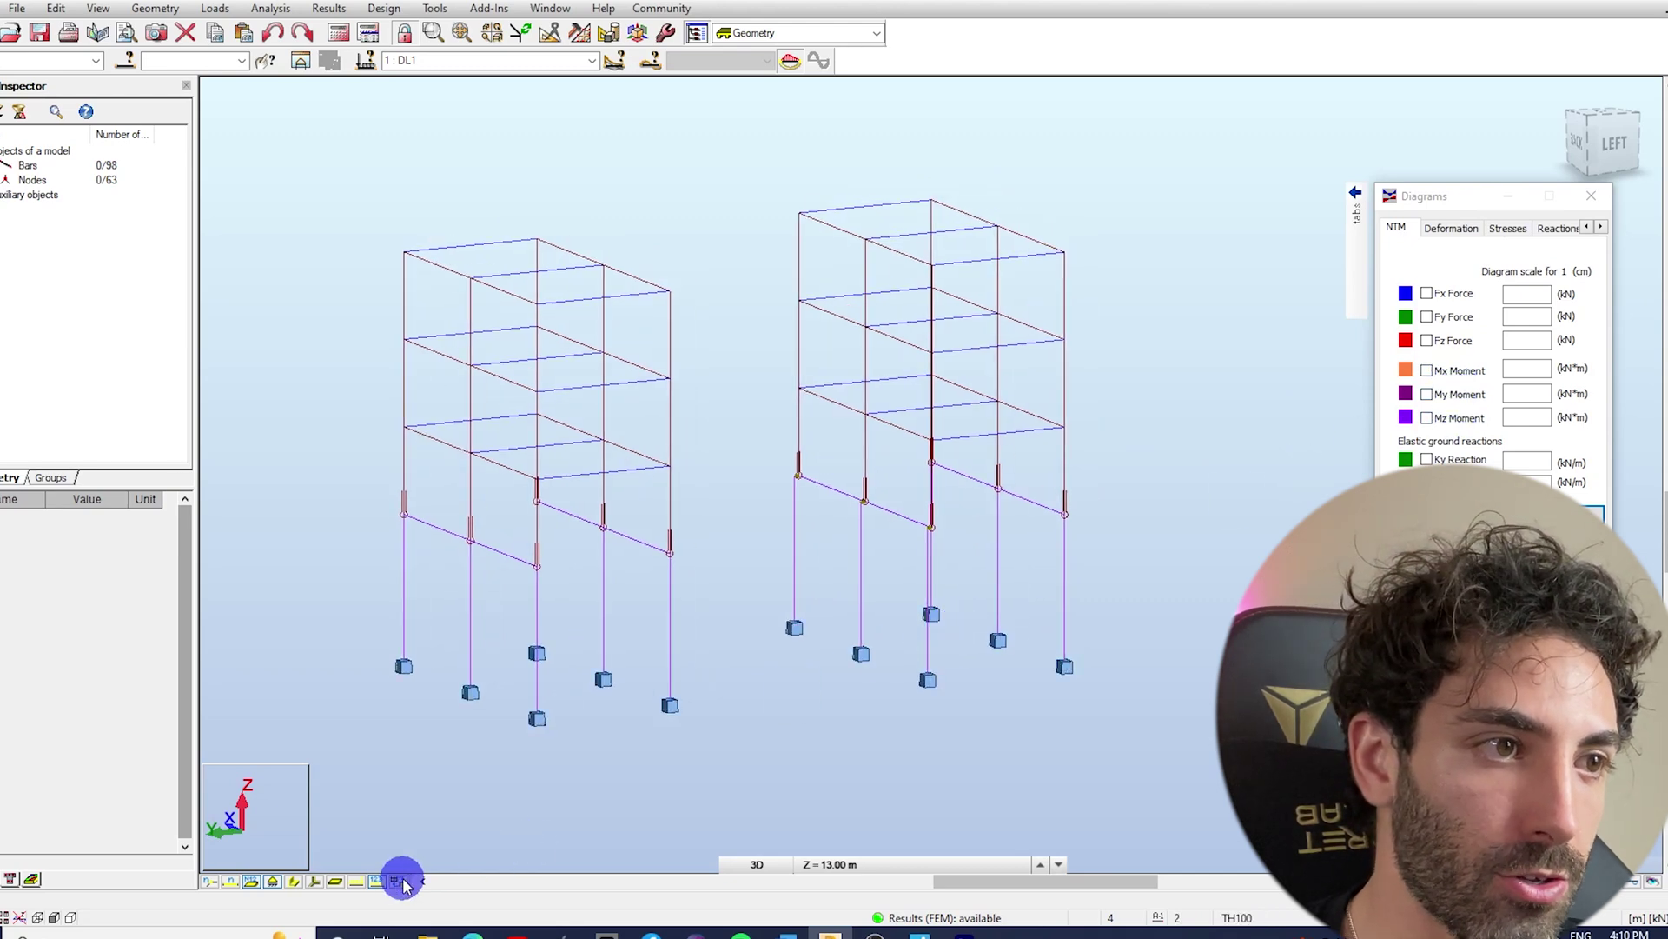
left_click(315, 881)
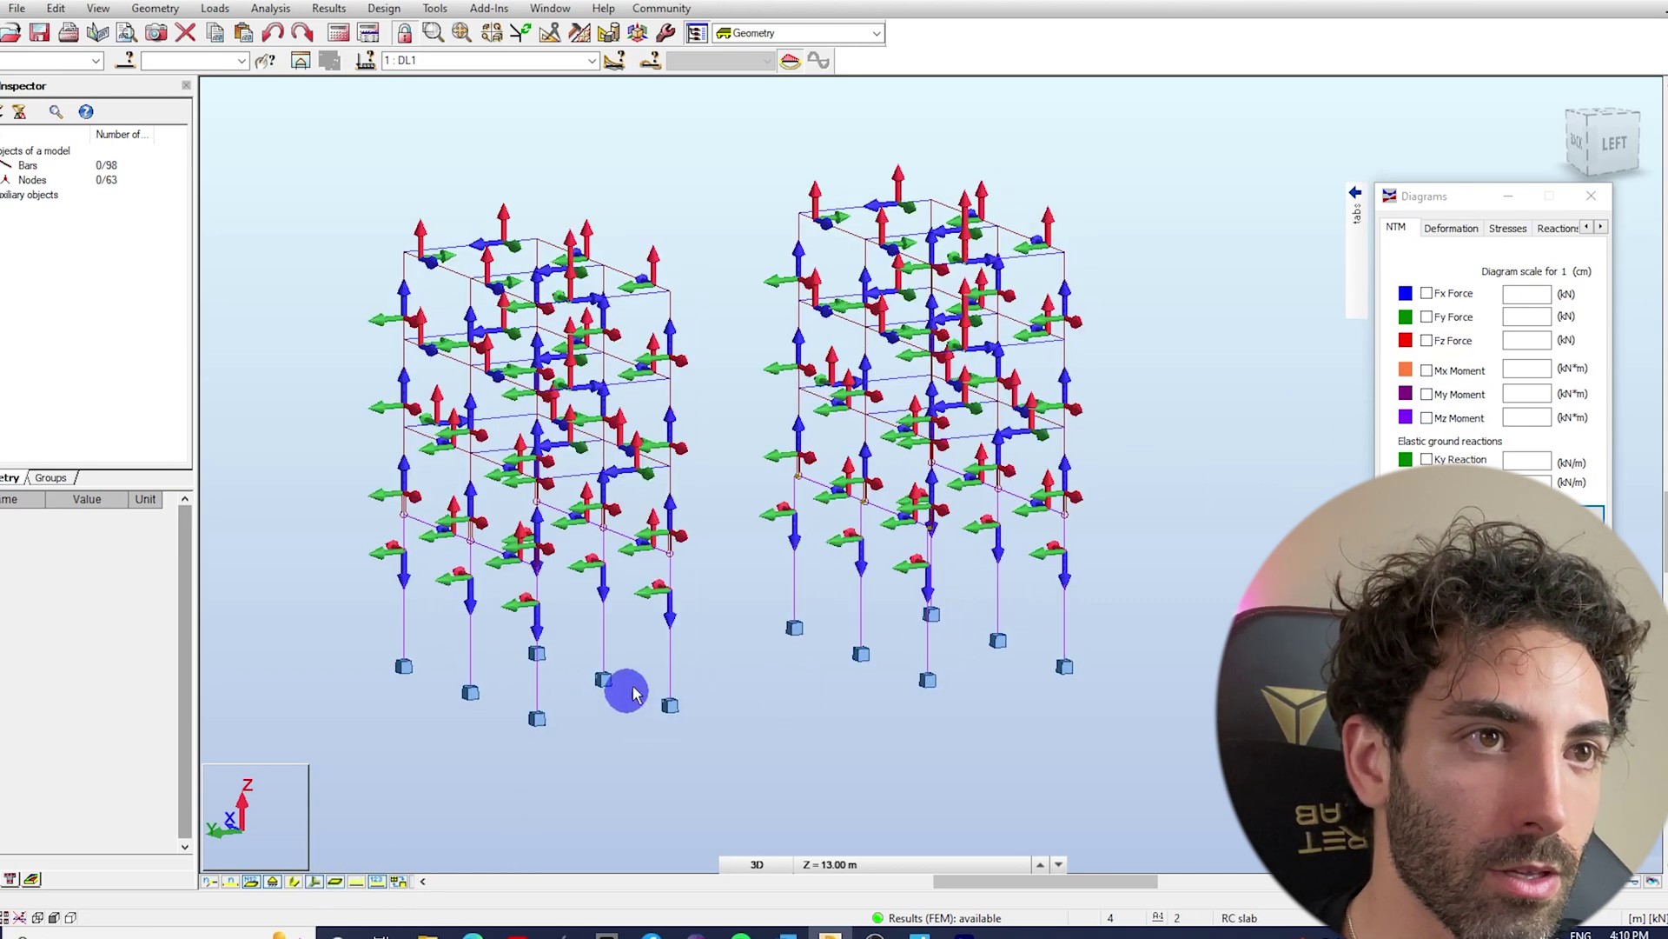
scroll(692, 644, "up", 5)
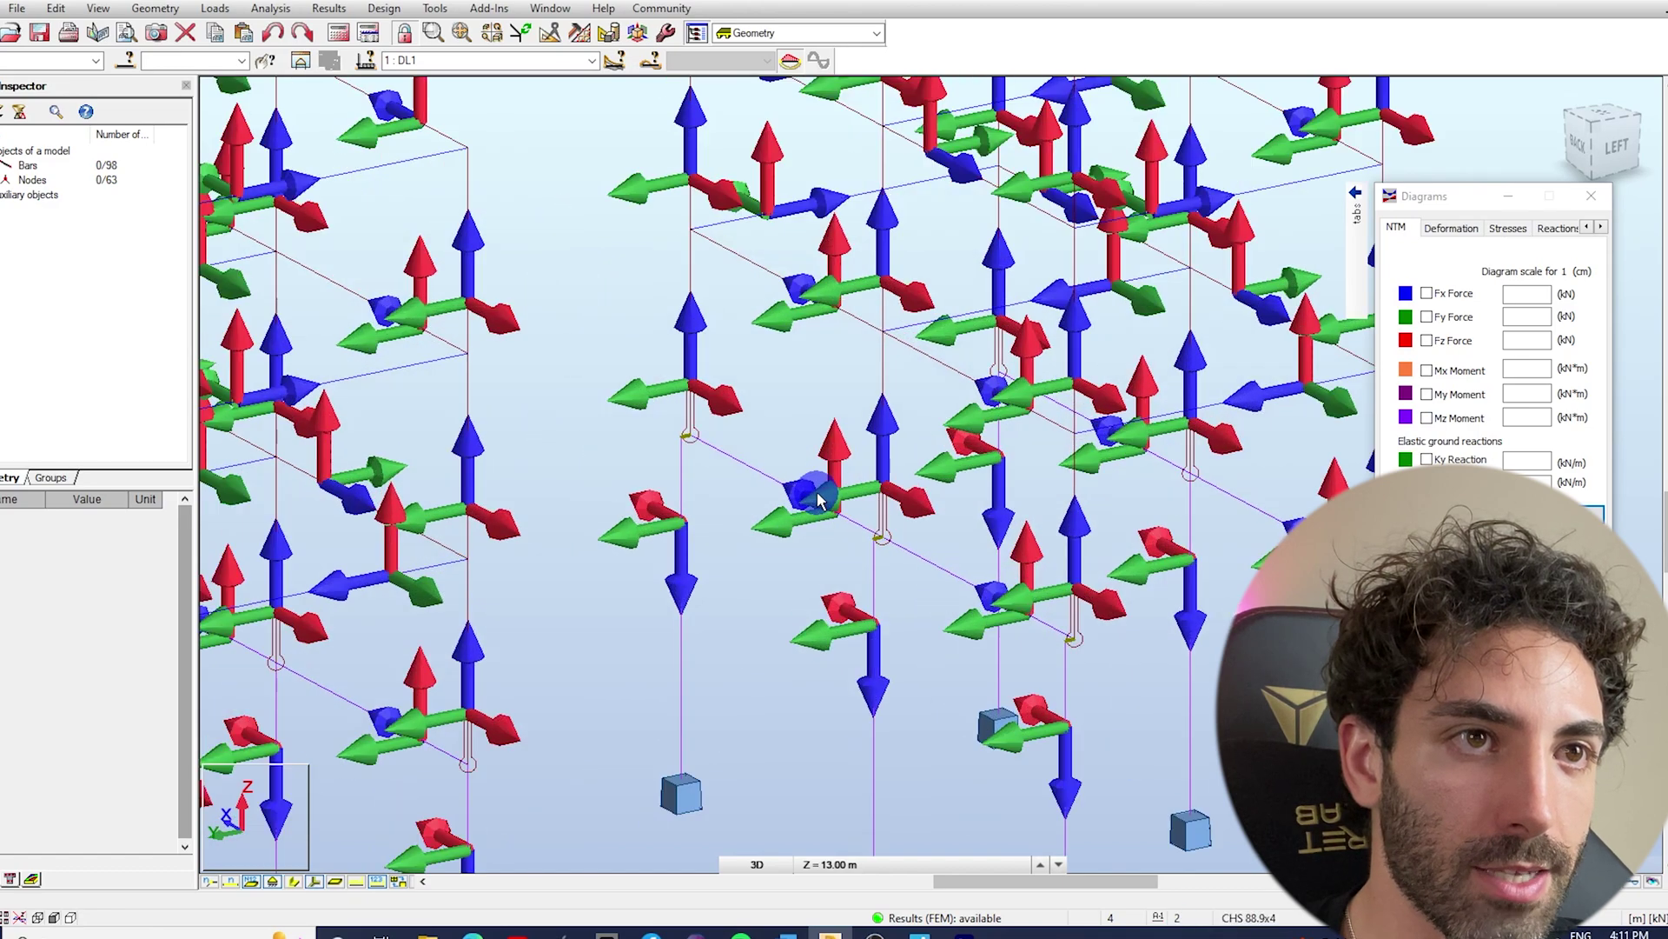
scroll(819, 498, "up", 2)
middle_click_drag(772, 483, 793, 495, "shift")
scroll(834, 549, "down", 1)
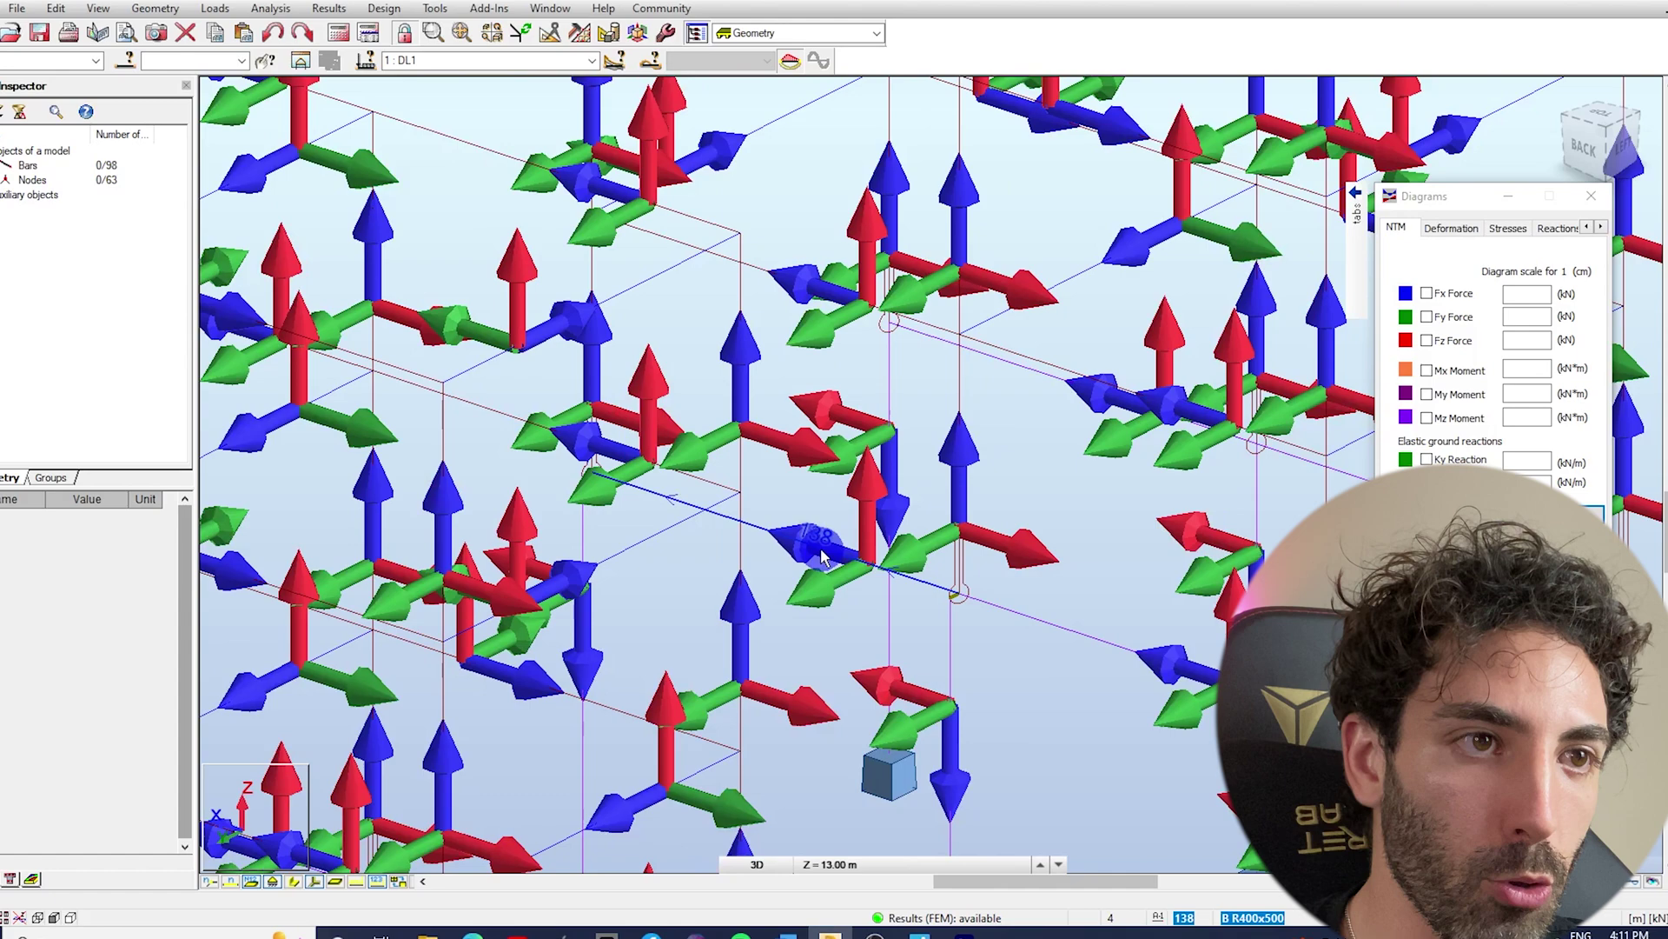
scroll(803, 546, "down", 5)
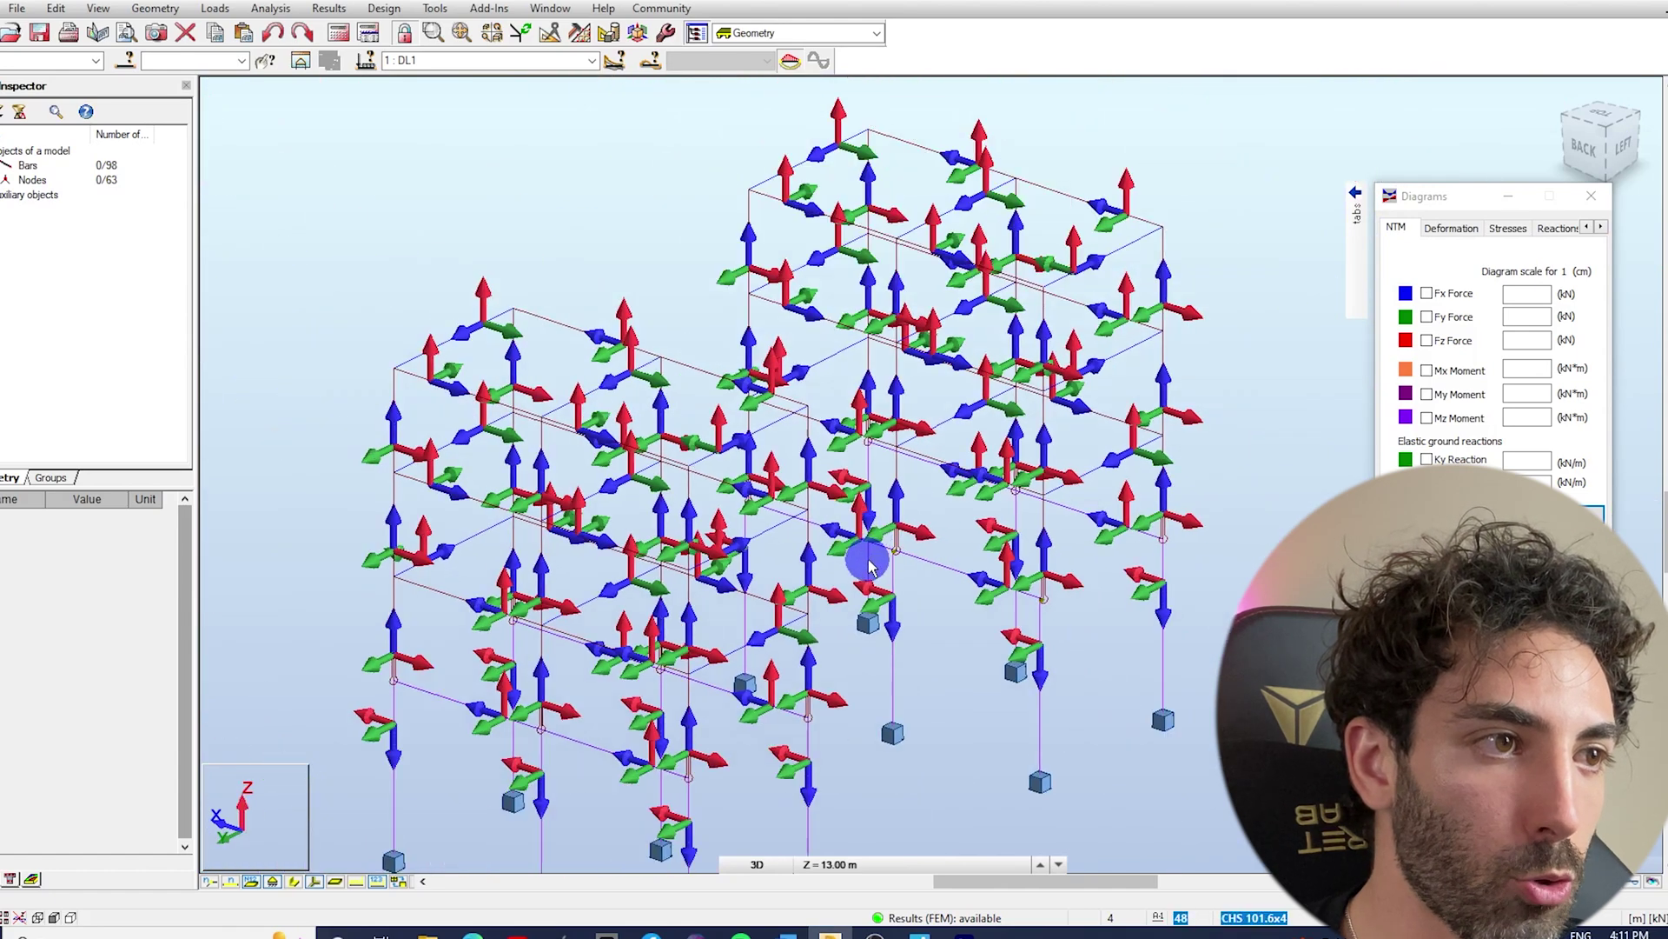
middle_click_drag(771, 596, 760, 593, "shift")
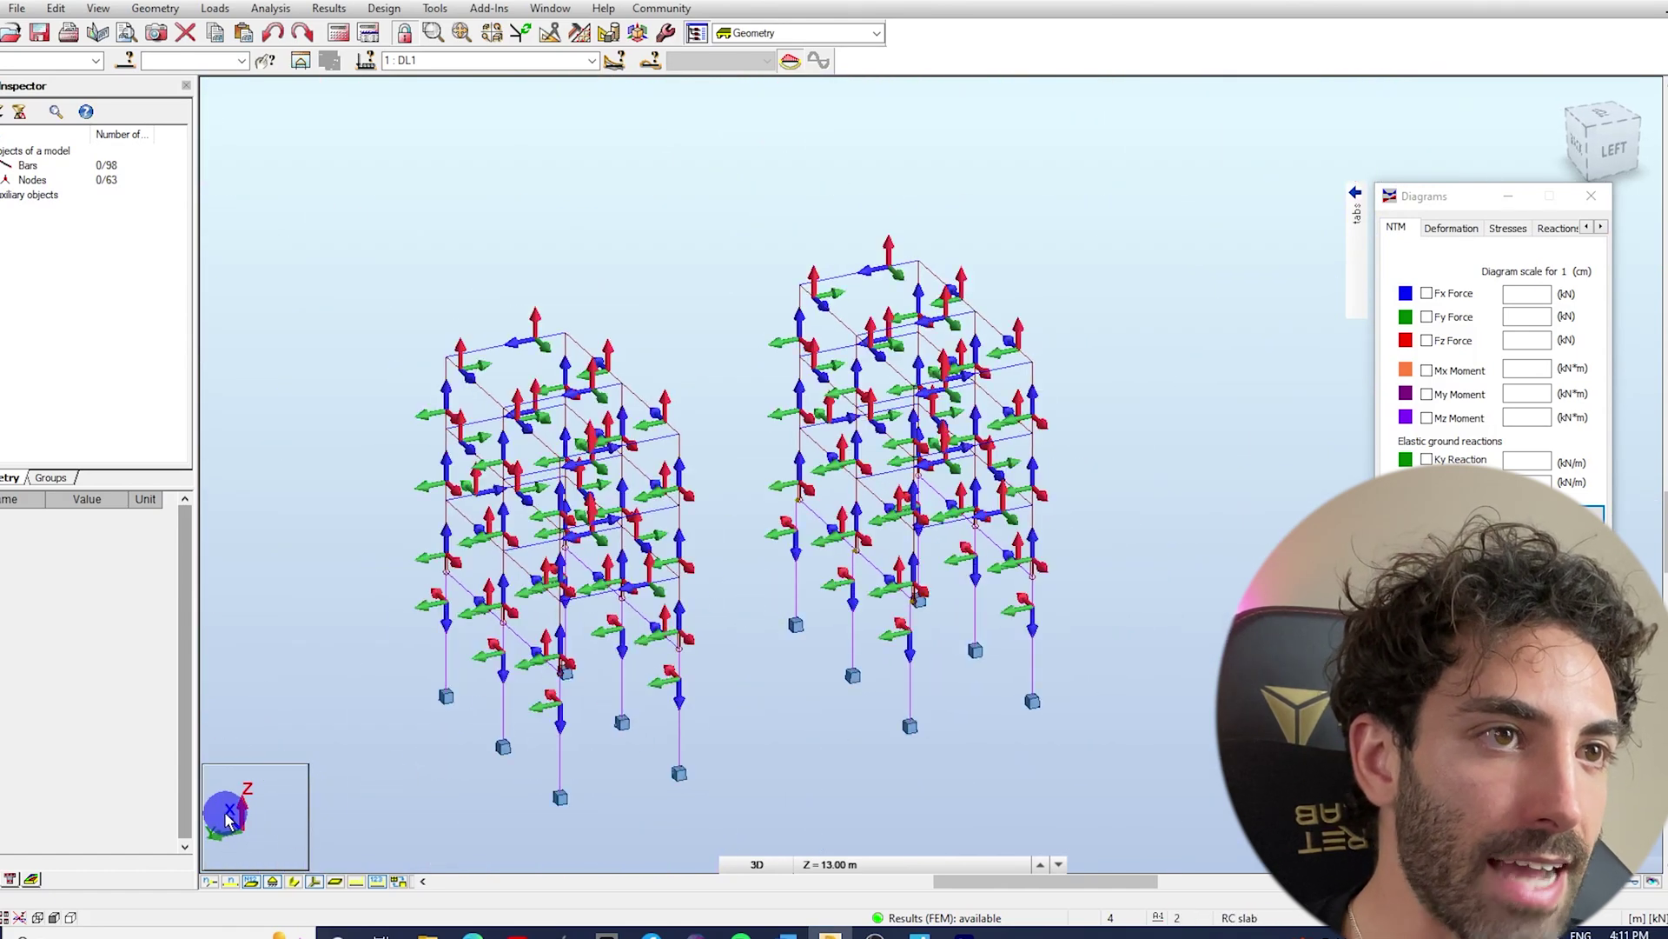
scroll(1017, 645, "down", 2)
middle_click_drag(998, 648, 987, 634, "shift")
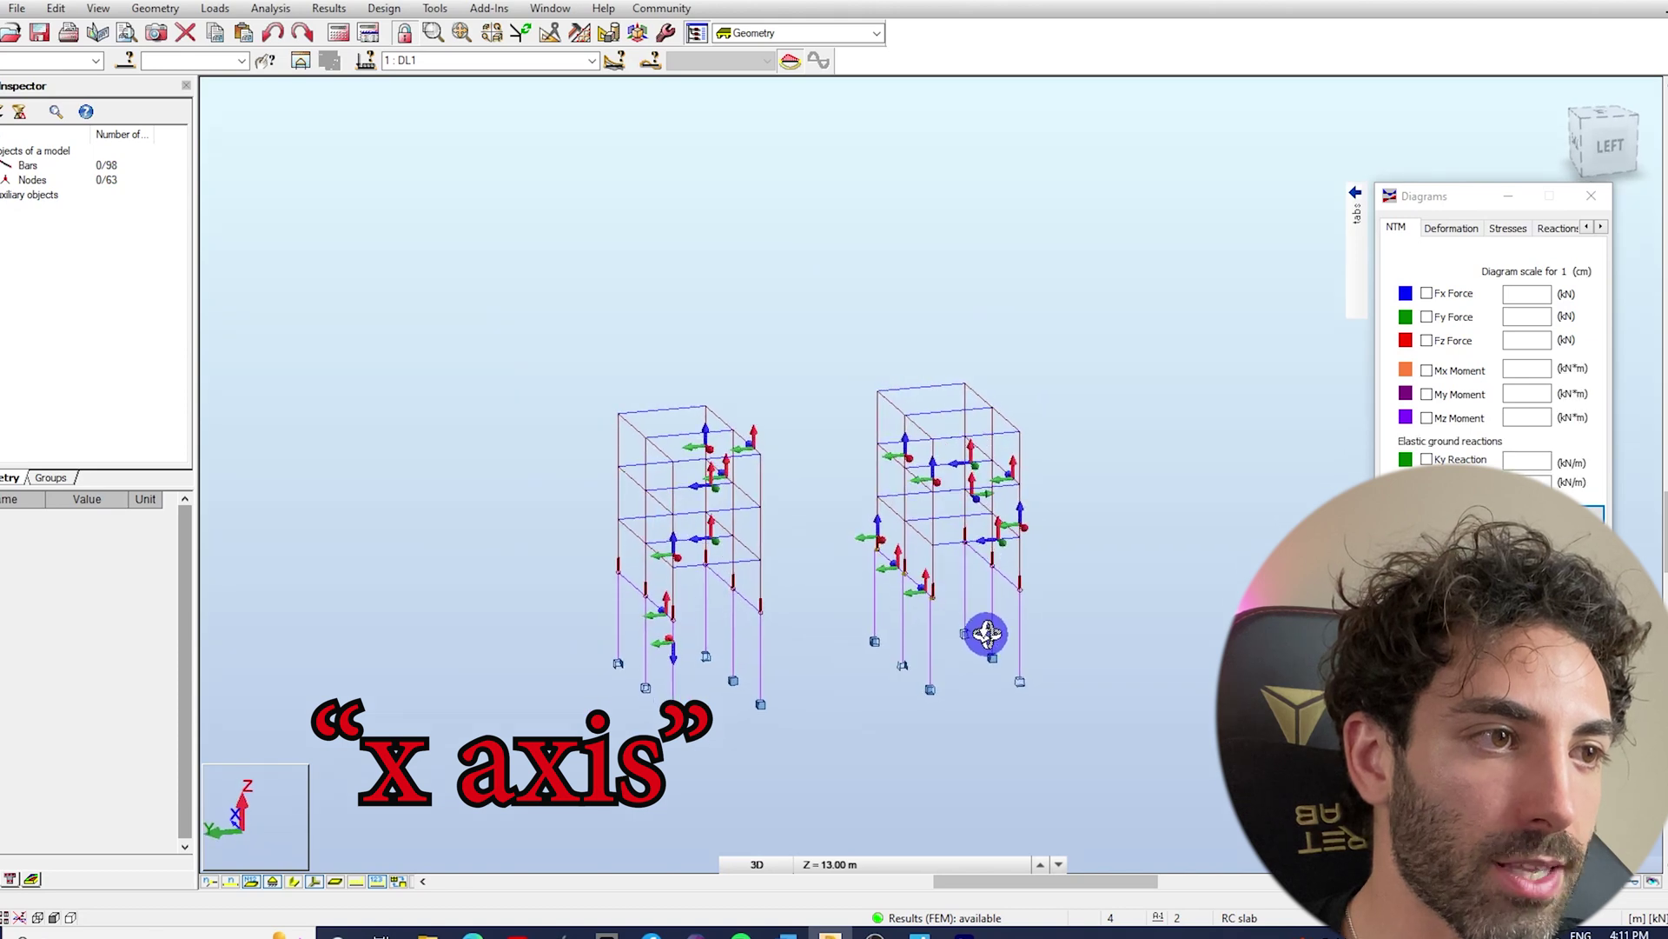
- Hide the local coordinate systems and display the Mx moment diagram on the bars of both frames
left_click(1428, 372)
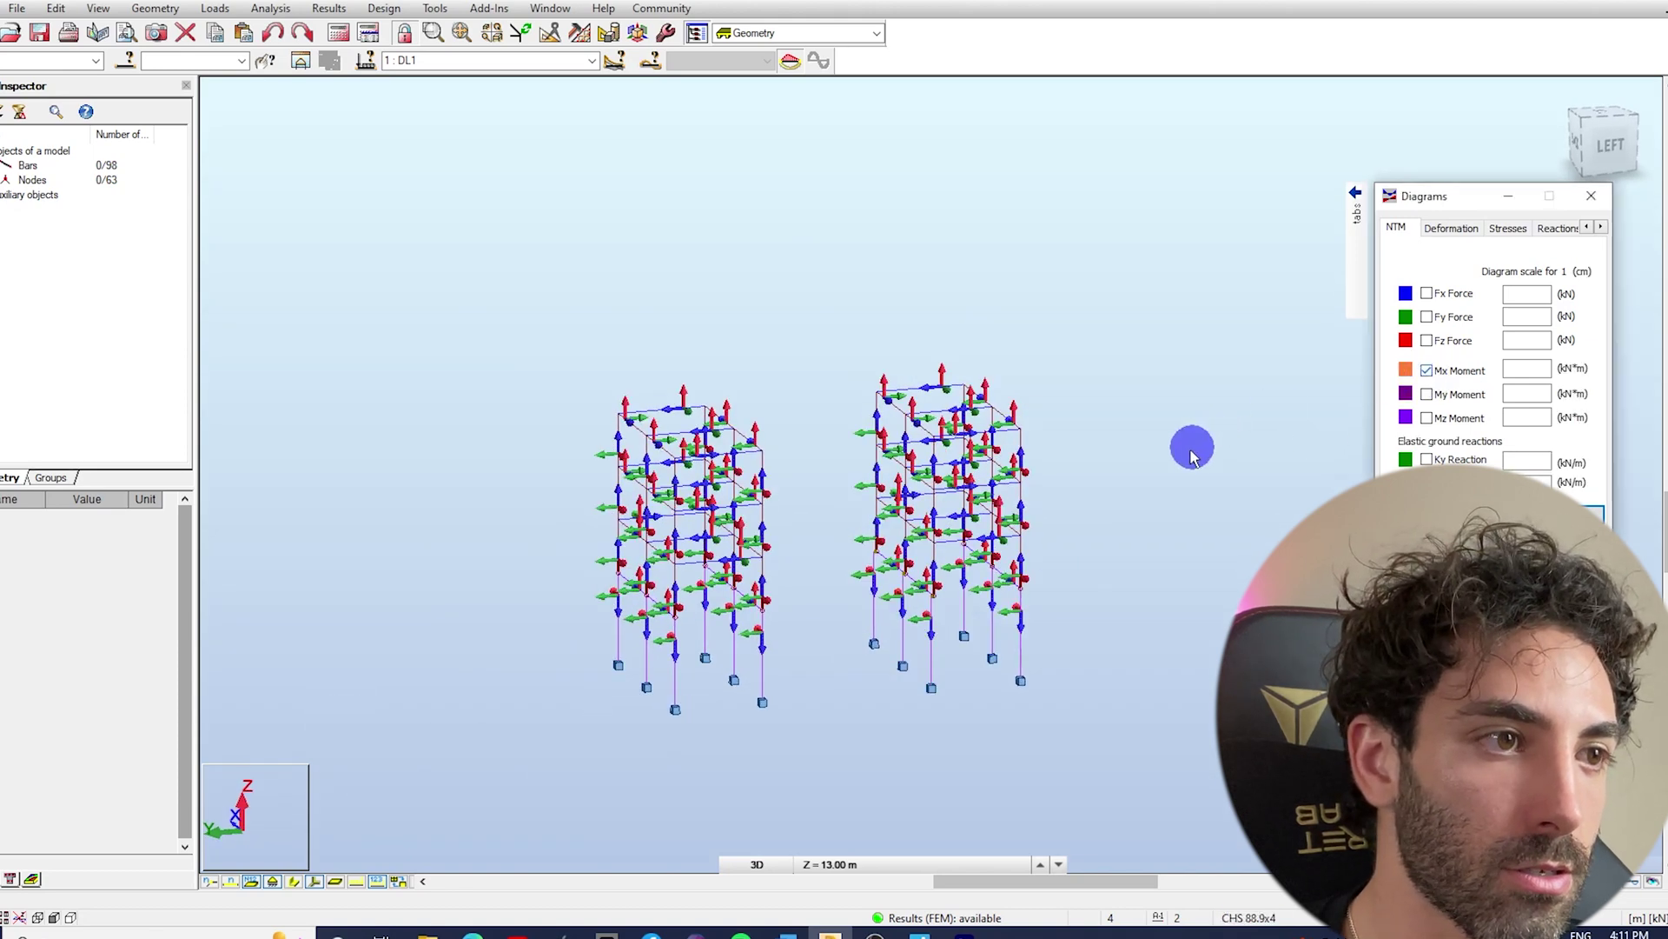
scroll(1130, 520, "up", 2)
left_click(315, 899)
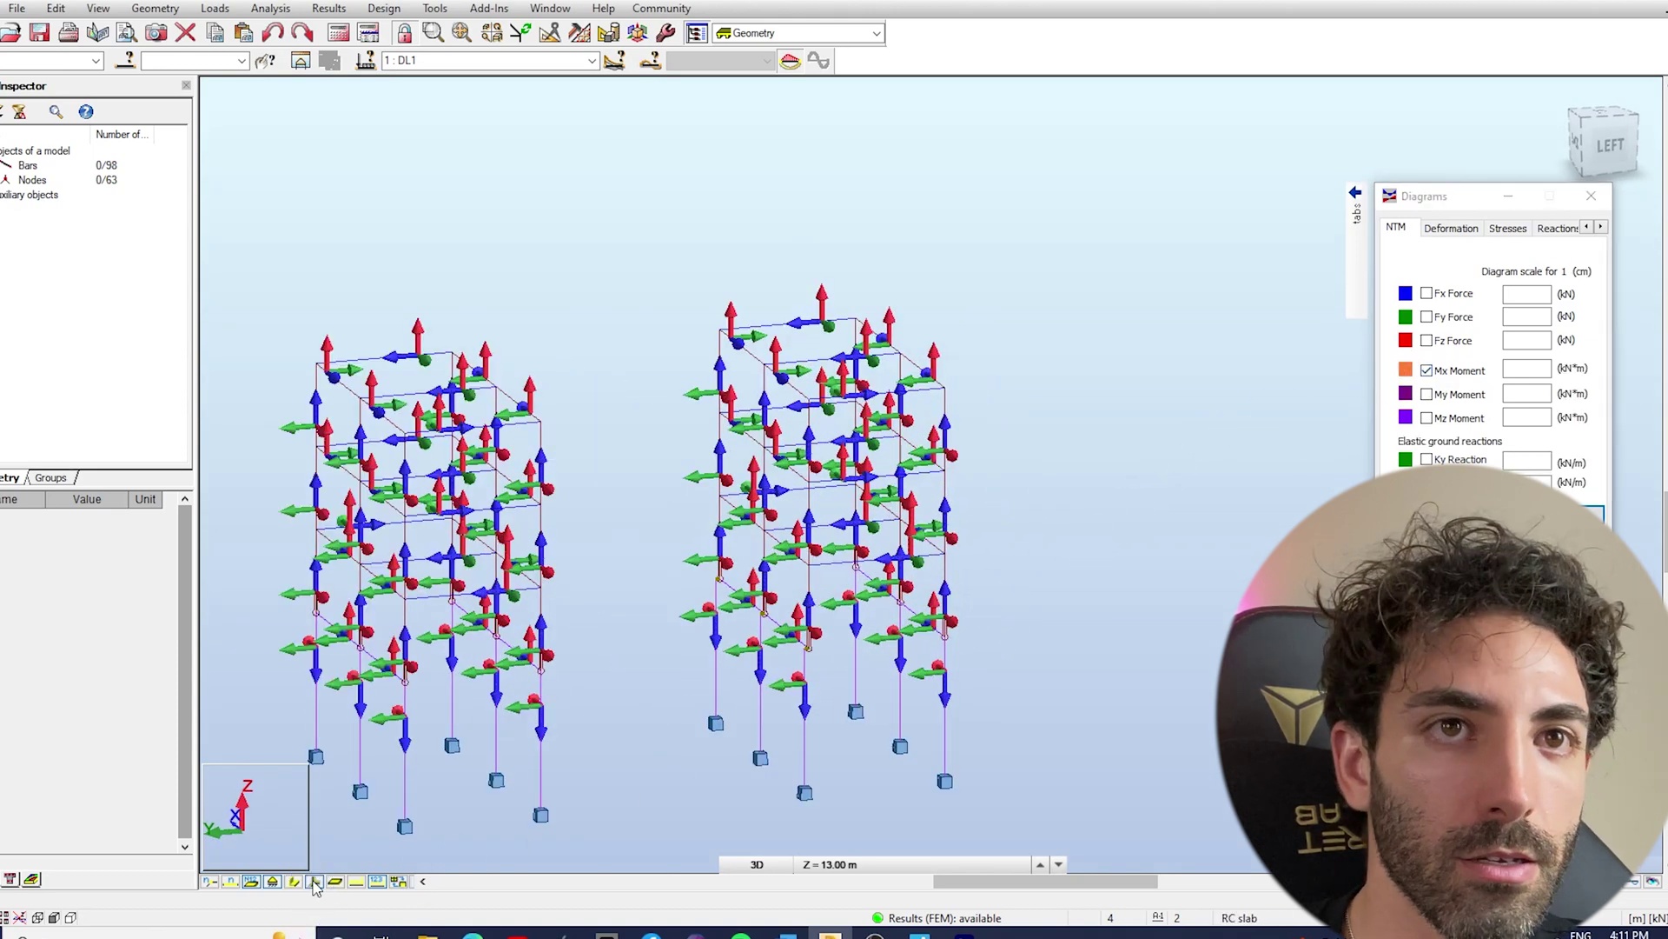
scroll(790, 659, "up", 2)
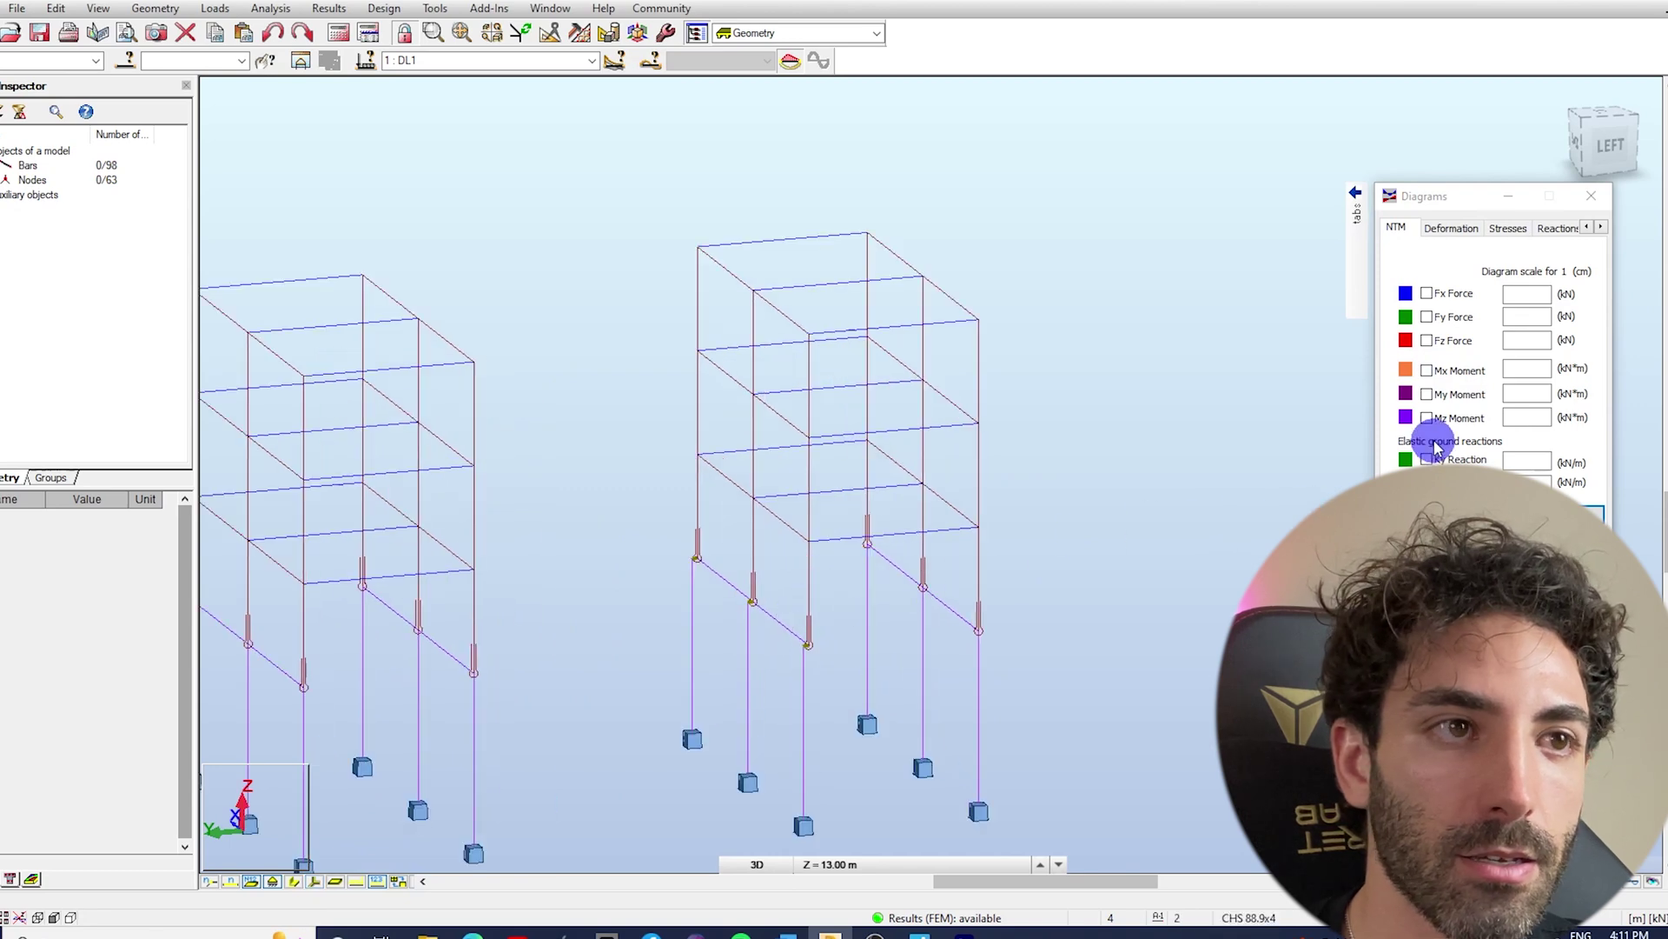
left_click(1428, 372)
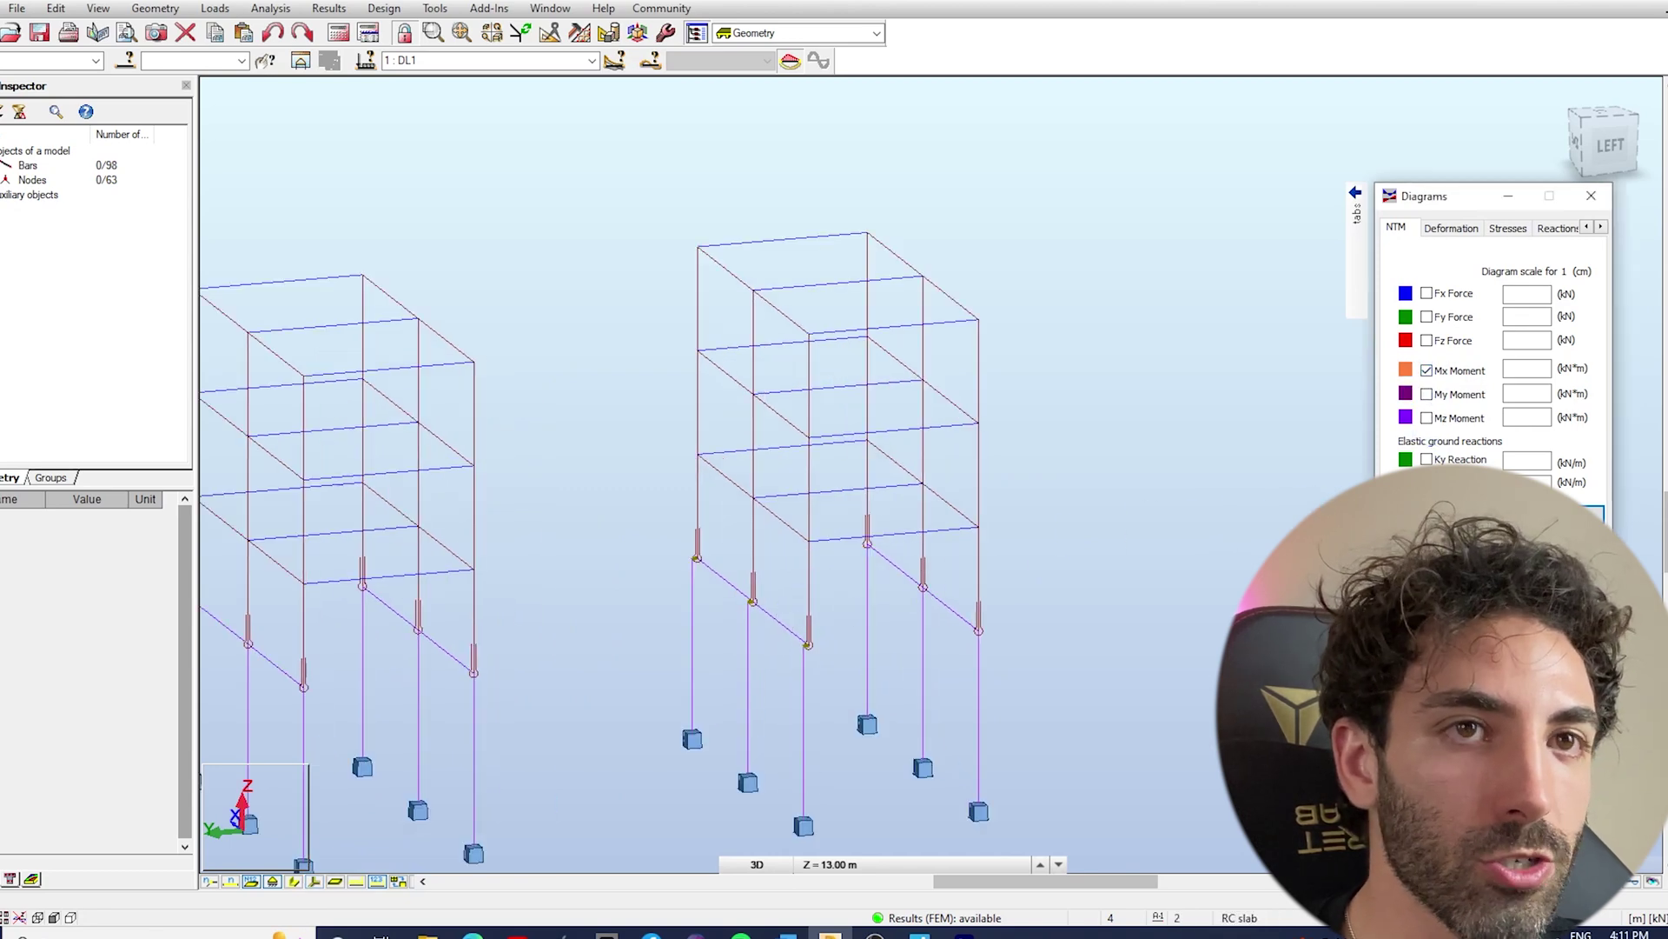
left_click(752, 635)
scroll(898, 584, "down", 3)
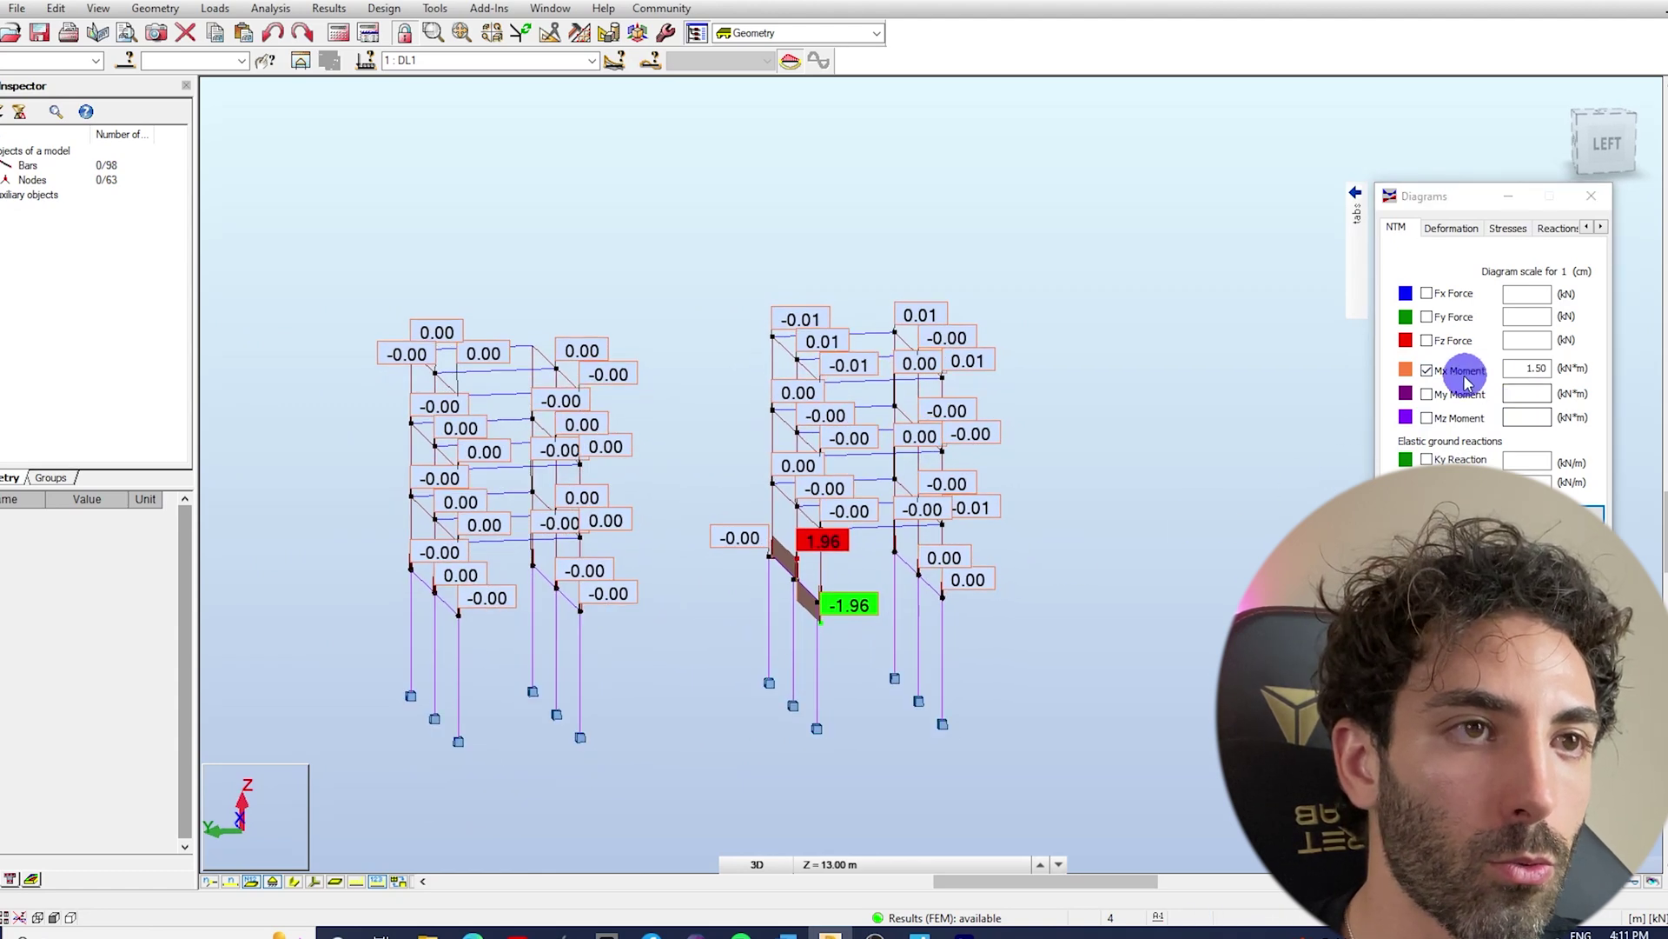
- Replace the Mx moment diagram with the Mz moment diagram on the bars of both frames
left_click(1428, 372)
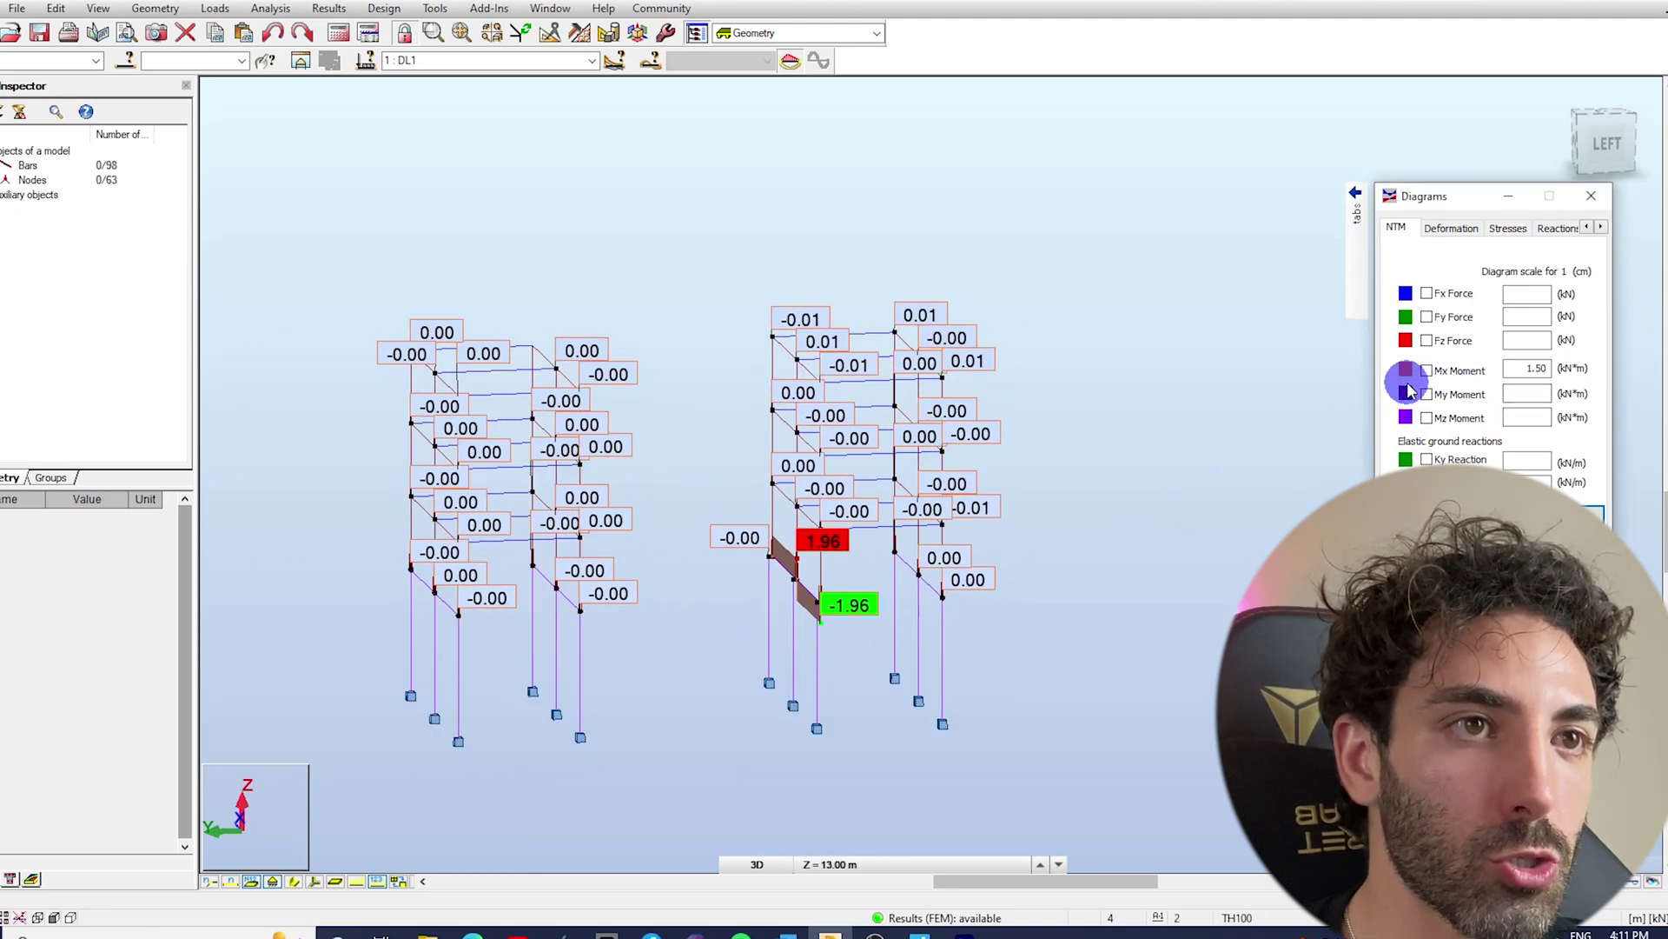
left_click(1420, 640)
middle_click_drag(1084, 576, 1140, 553)
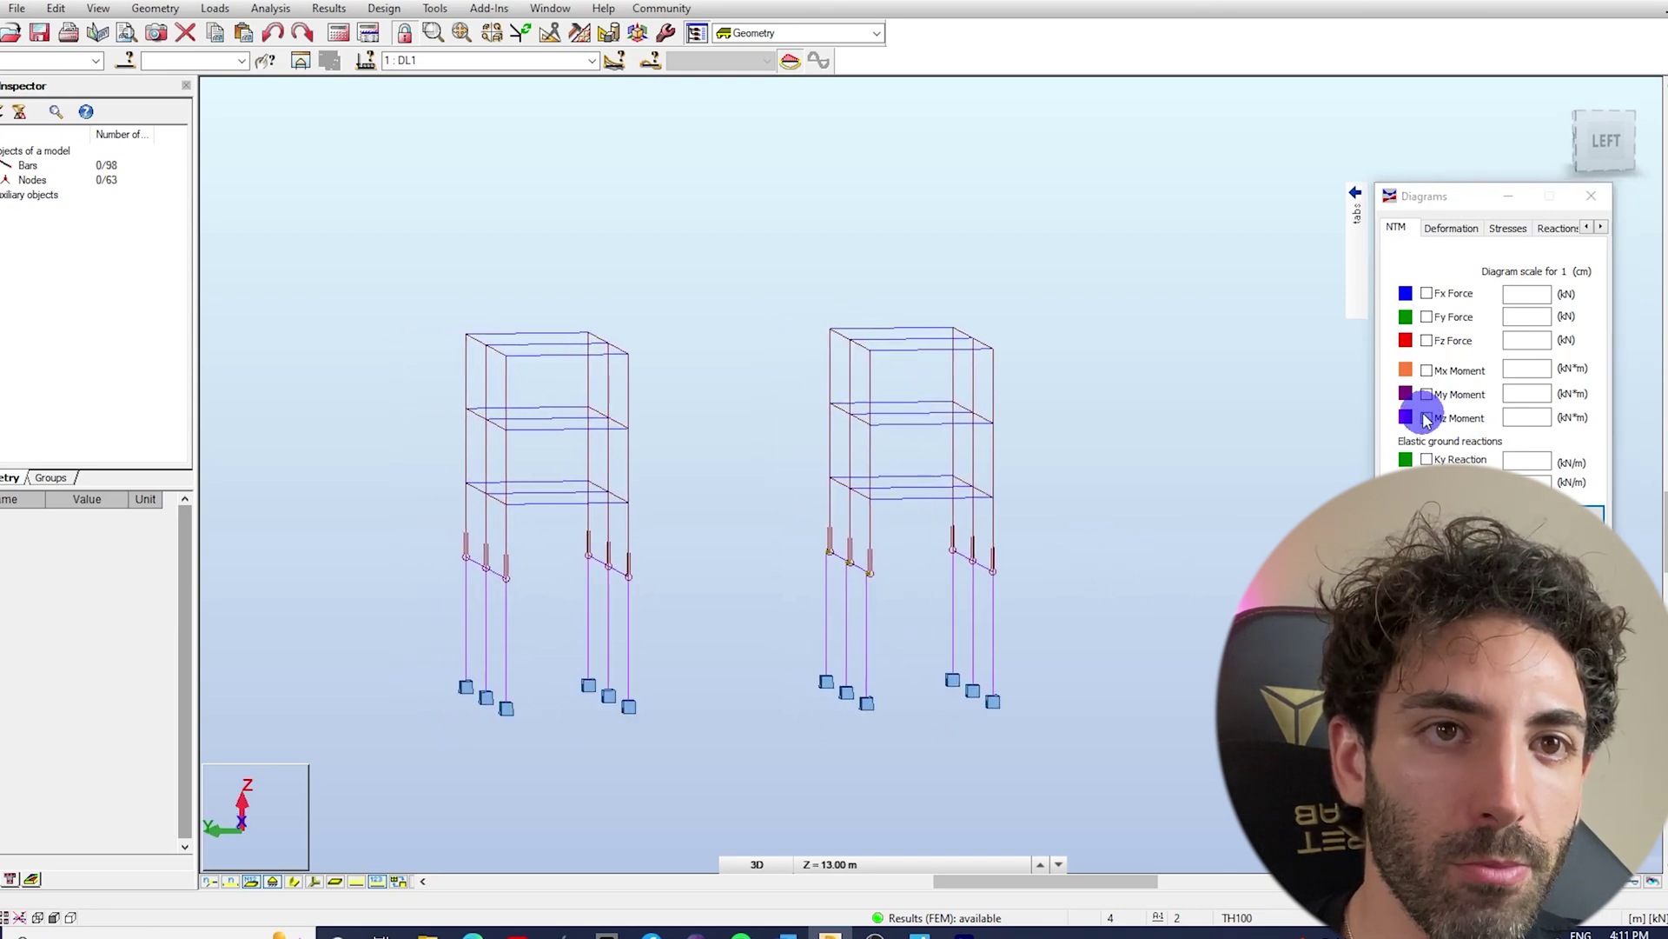
left_click(1426, 418)
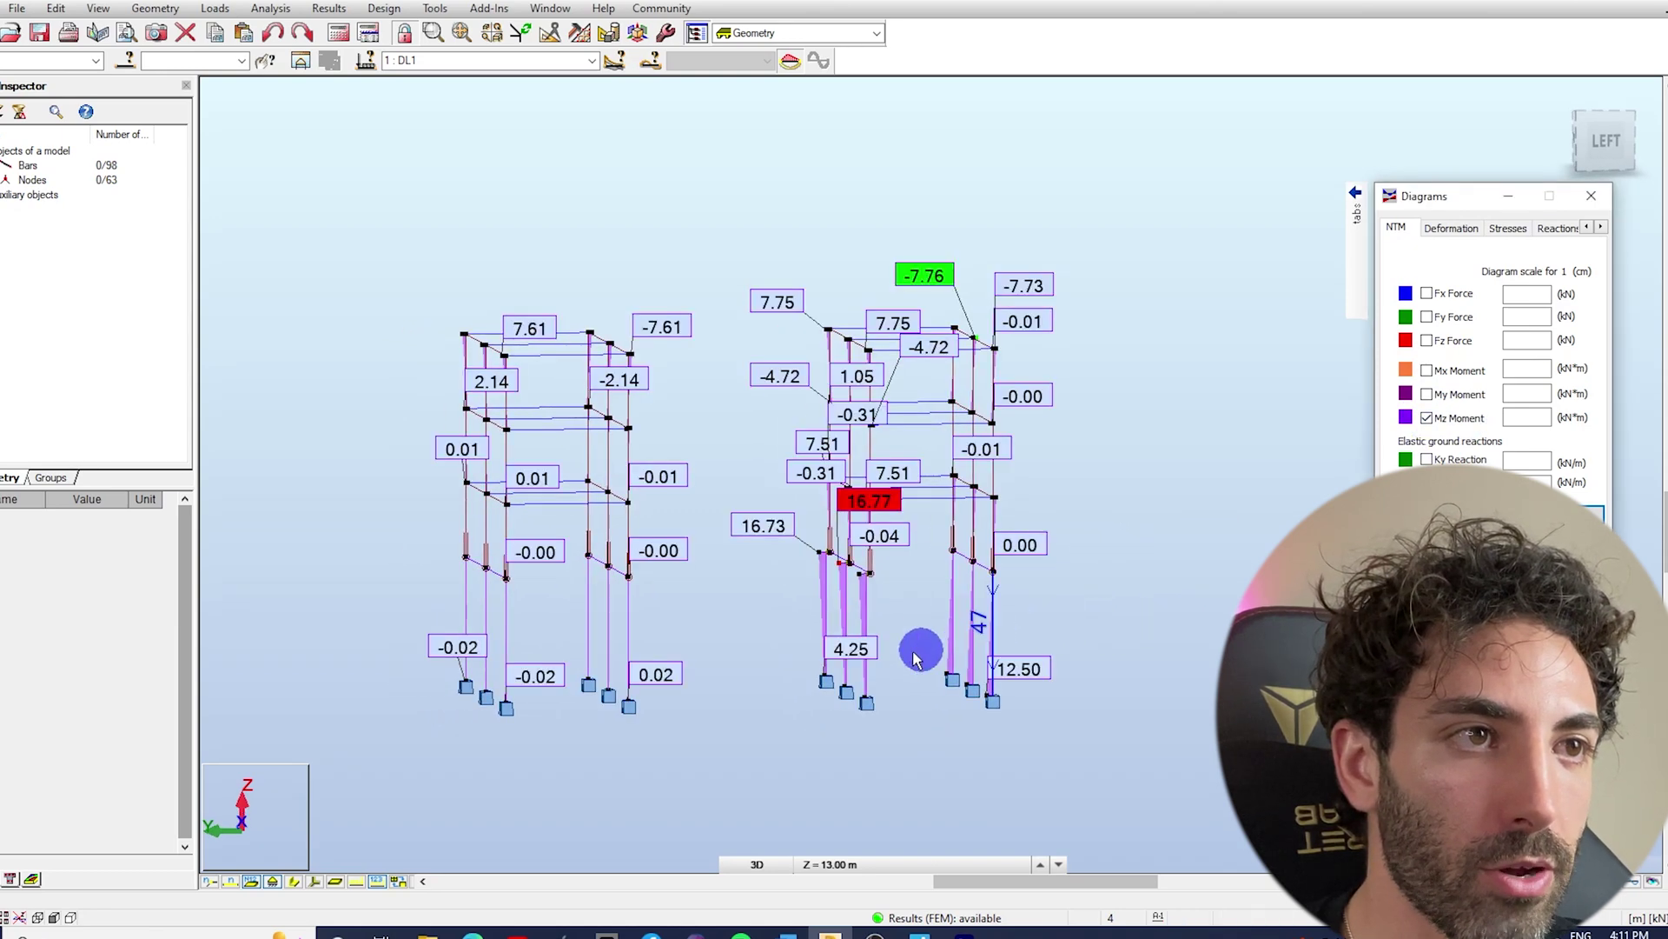
- Examine the Mz moments on the offset piles against those of the other frame, and hide the Mz diagram
scroll(916, 648, "up", 5)
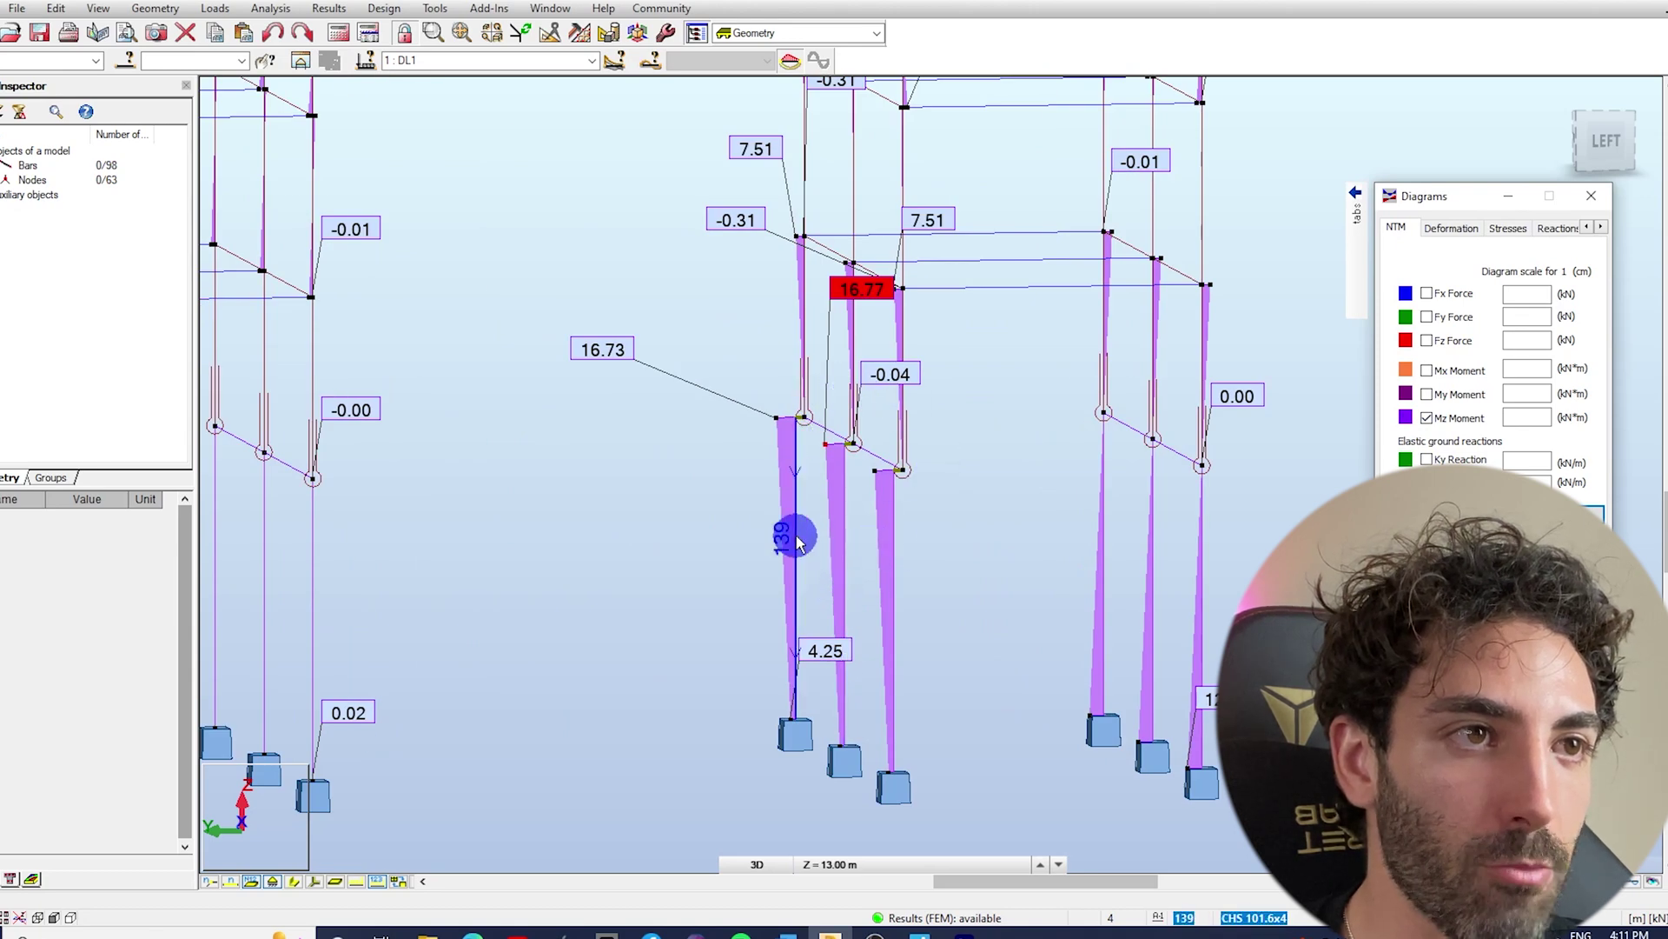
middle_click_drag(439, 563, 930, 414)
middle_click_drag(799, 474, 776, 473)
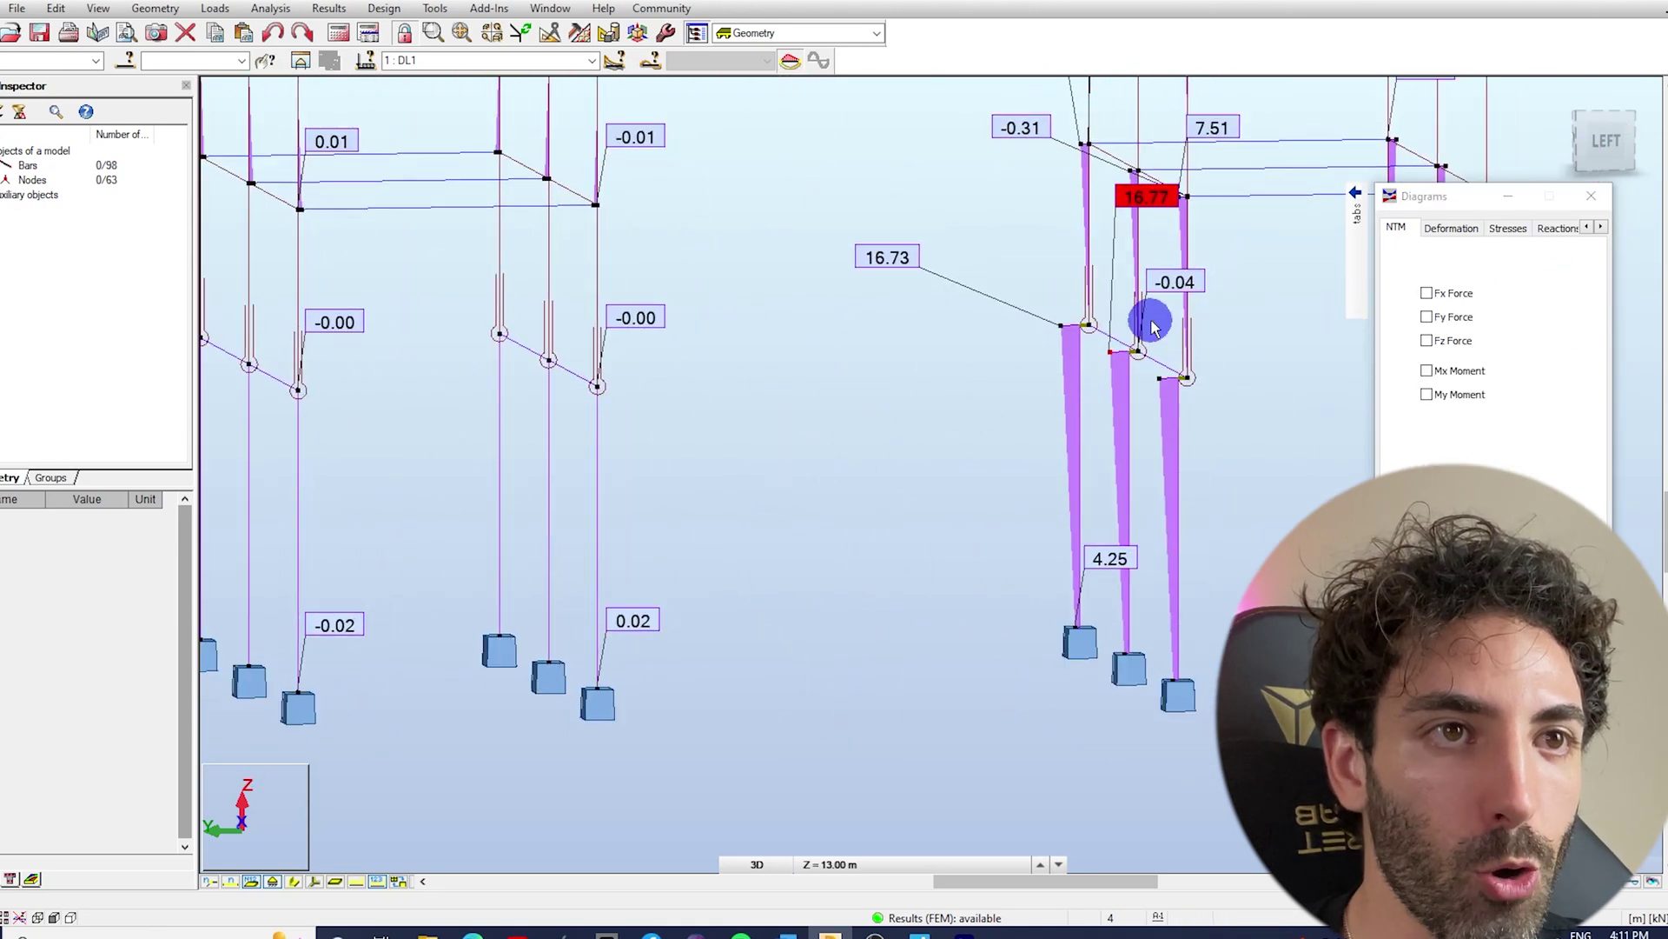
scroll(868, 673, "down", 3)
middle_click_drag(889, 690, 1068, 527, "shift")
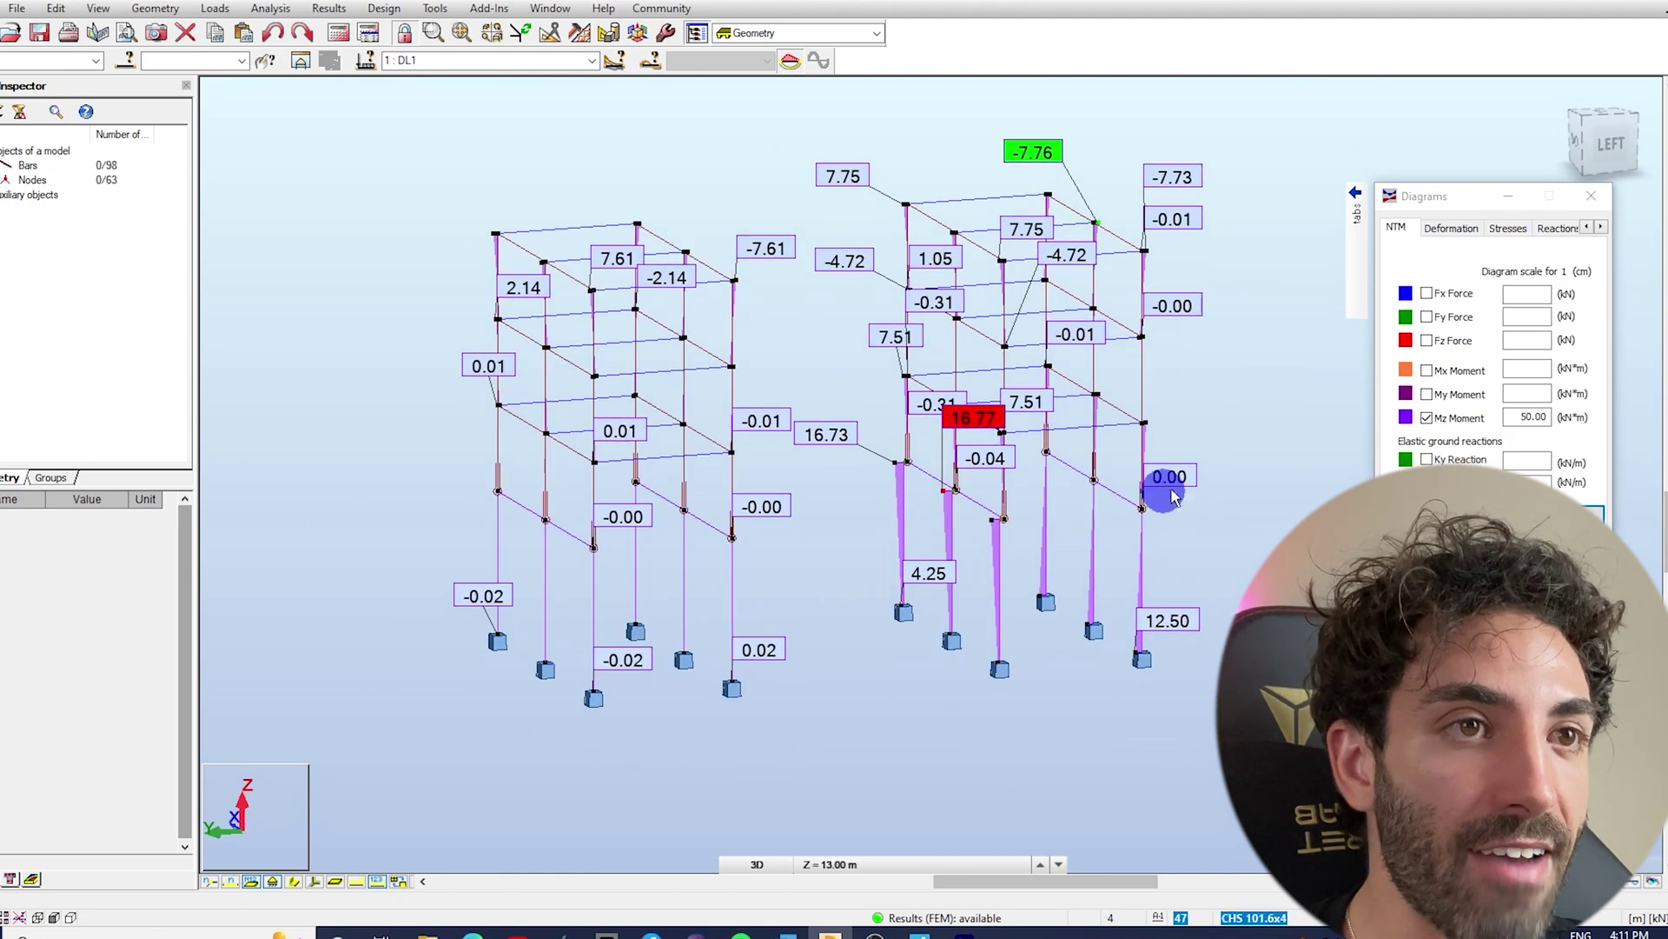
left_click(1427, 418)
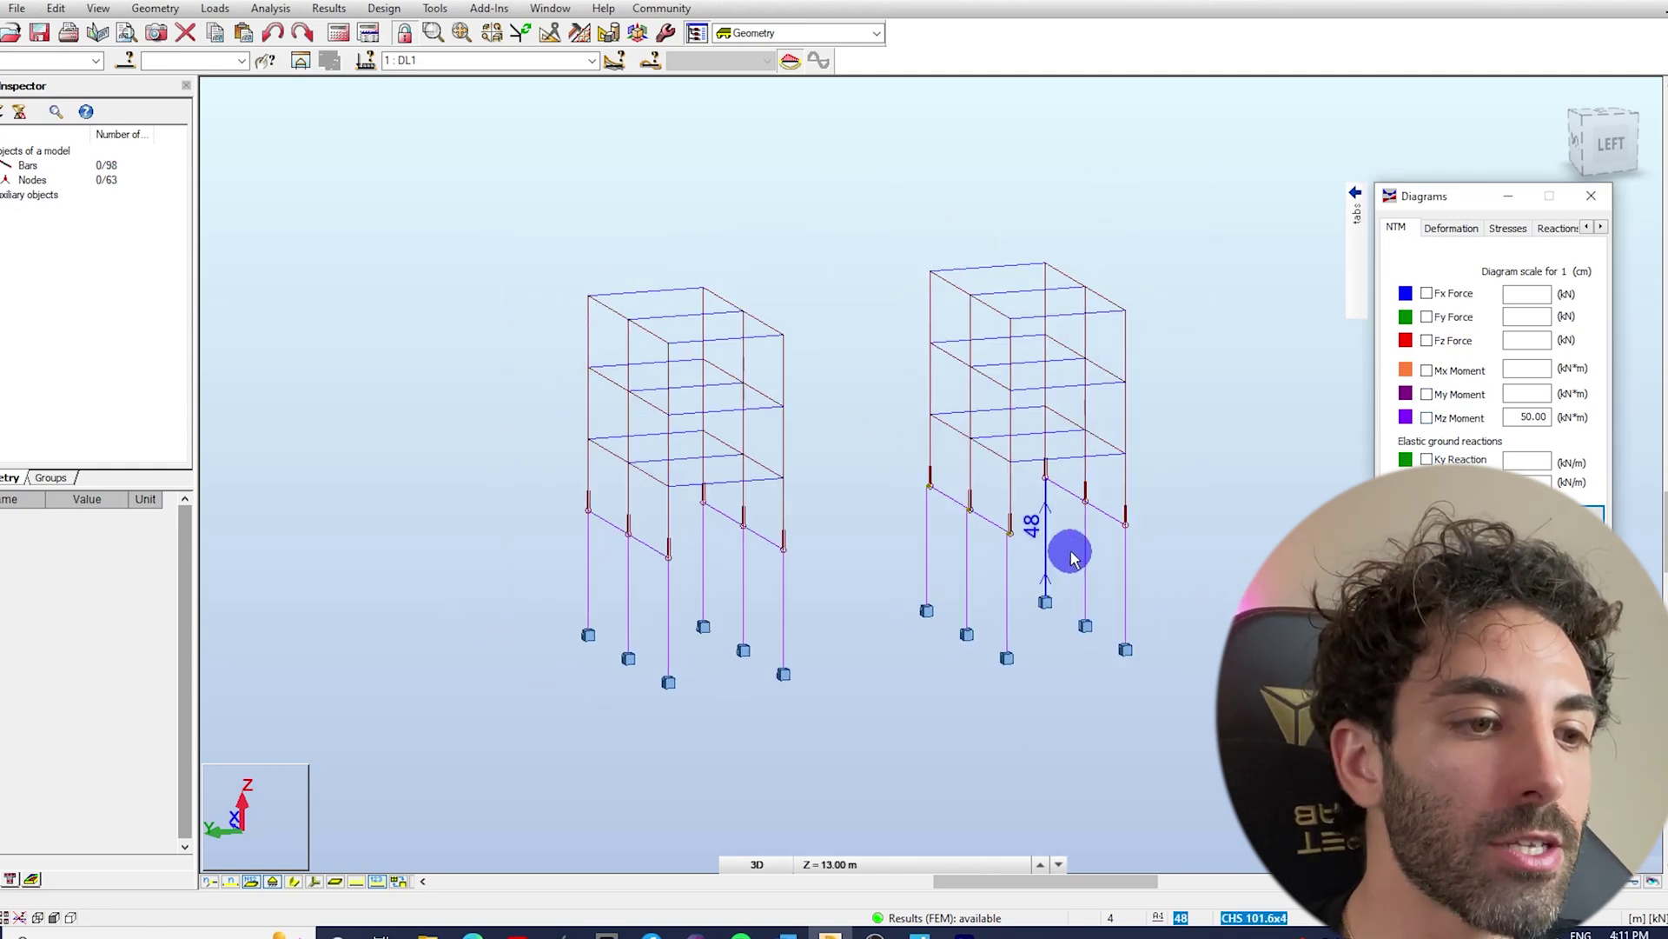
- Draw a CHS 88.9x4 bar between the offset-pile frame's pile heads from 0.00, -9.85, 0.00 to 0.00, -14.85, 0.00, accepting the result status change
middle_click_drag(1047, 557, 796, 586, "shift")
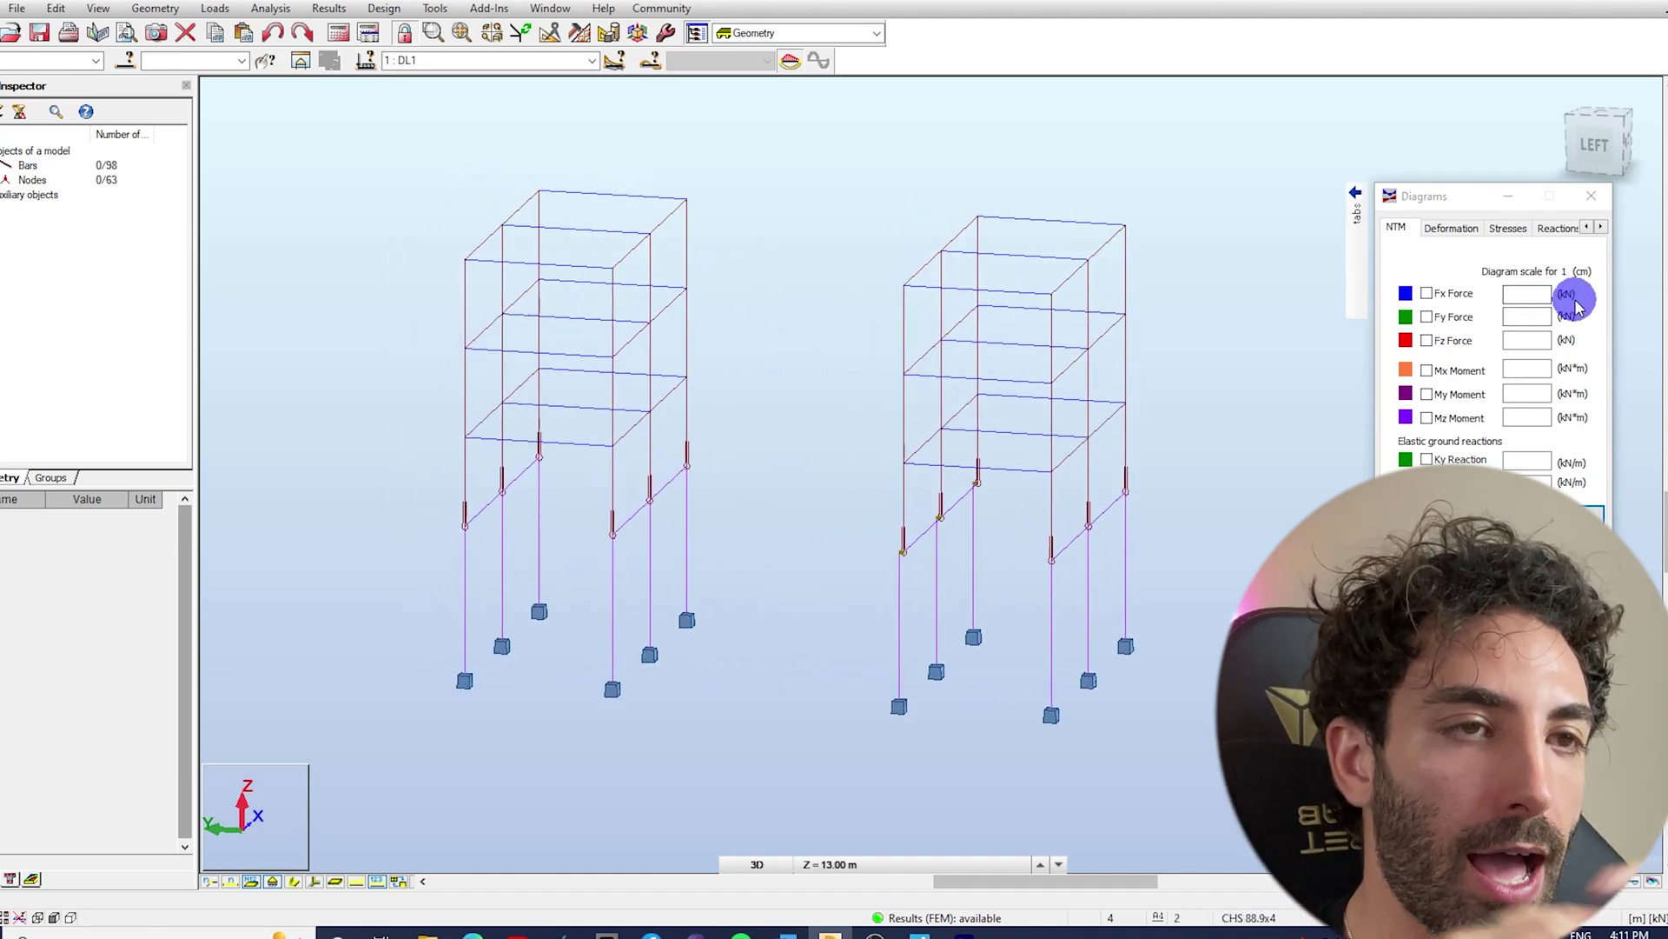
scroll(823, 570, "up", 4)
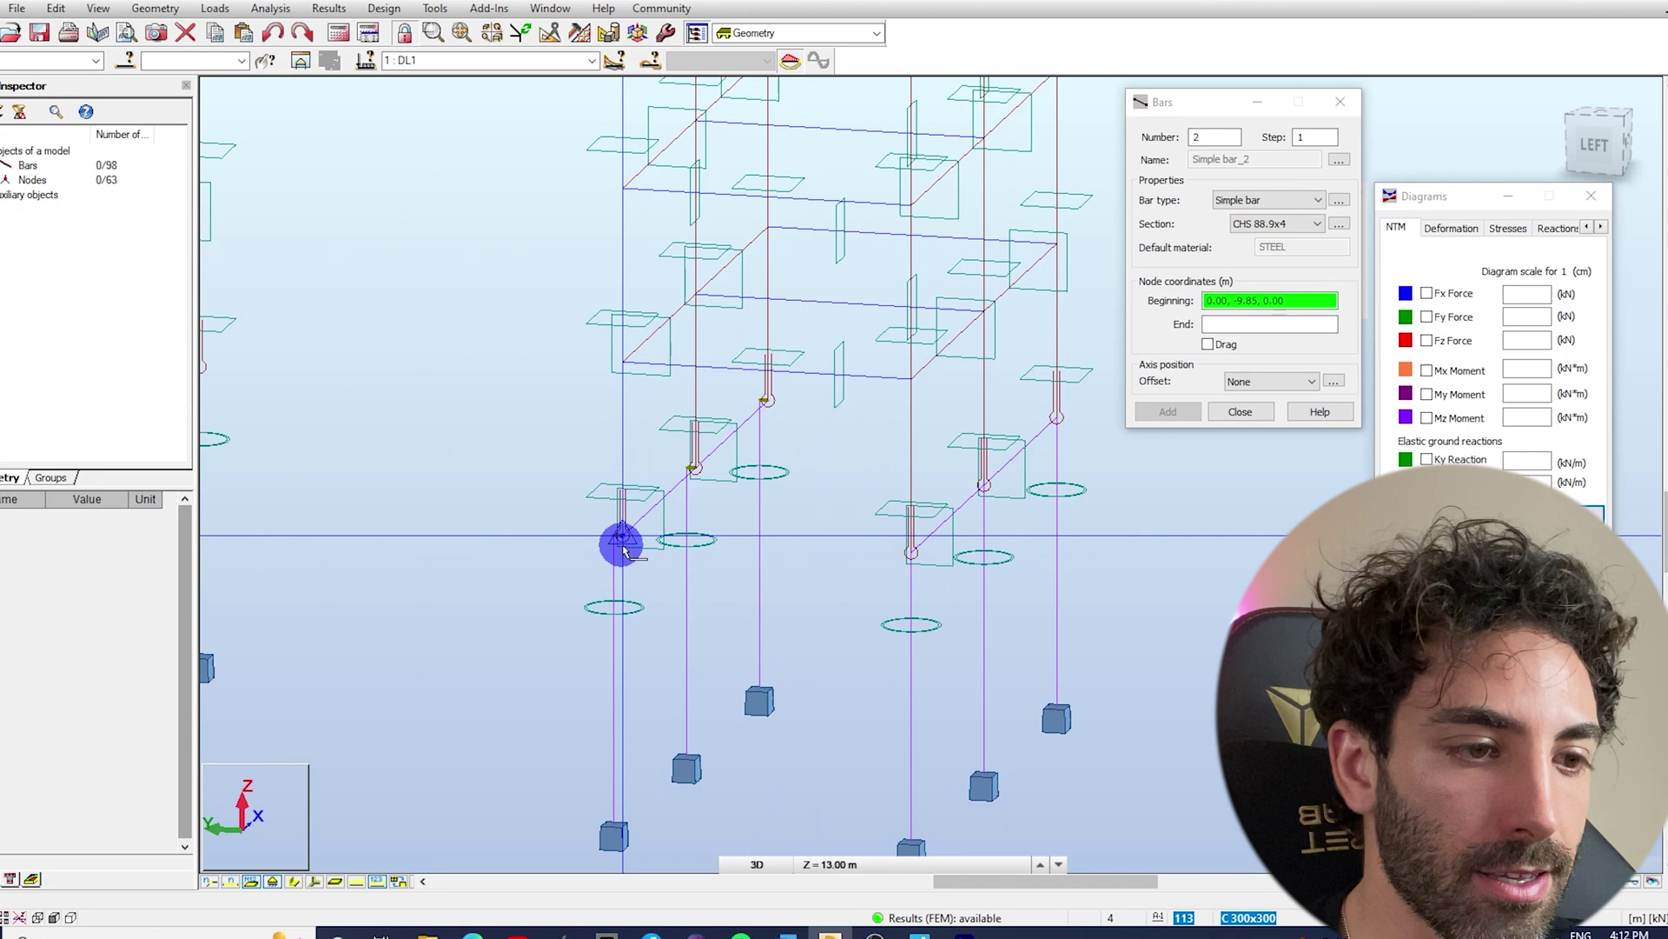
left_click(623, 546)
left_click(882, 561)
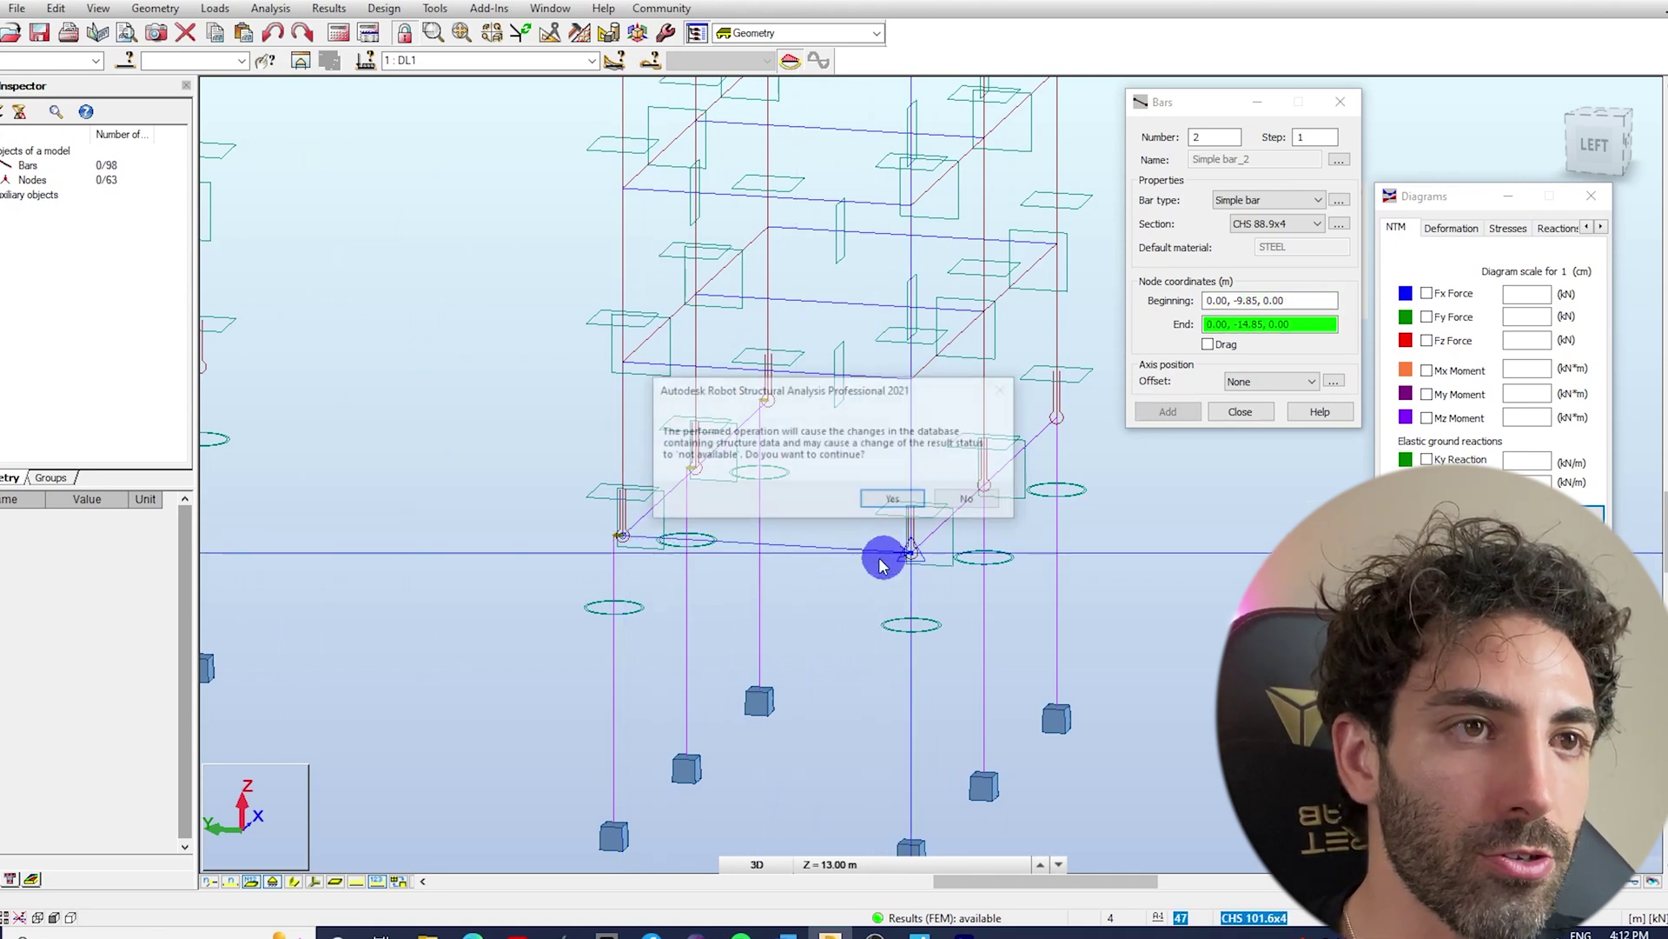
left_click(891, 498)
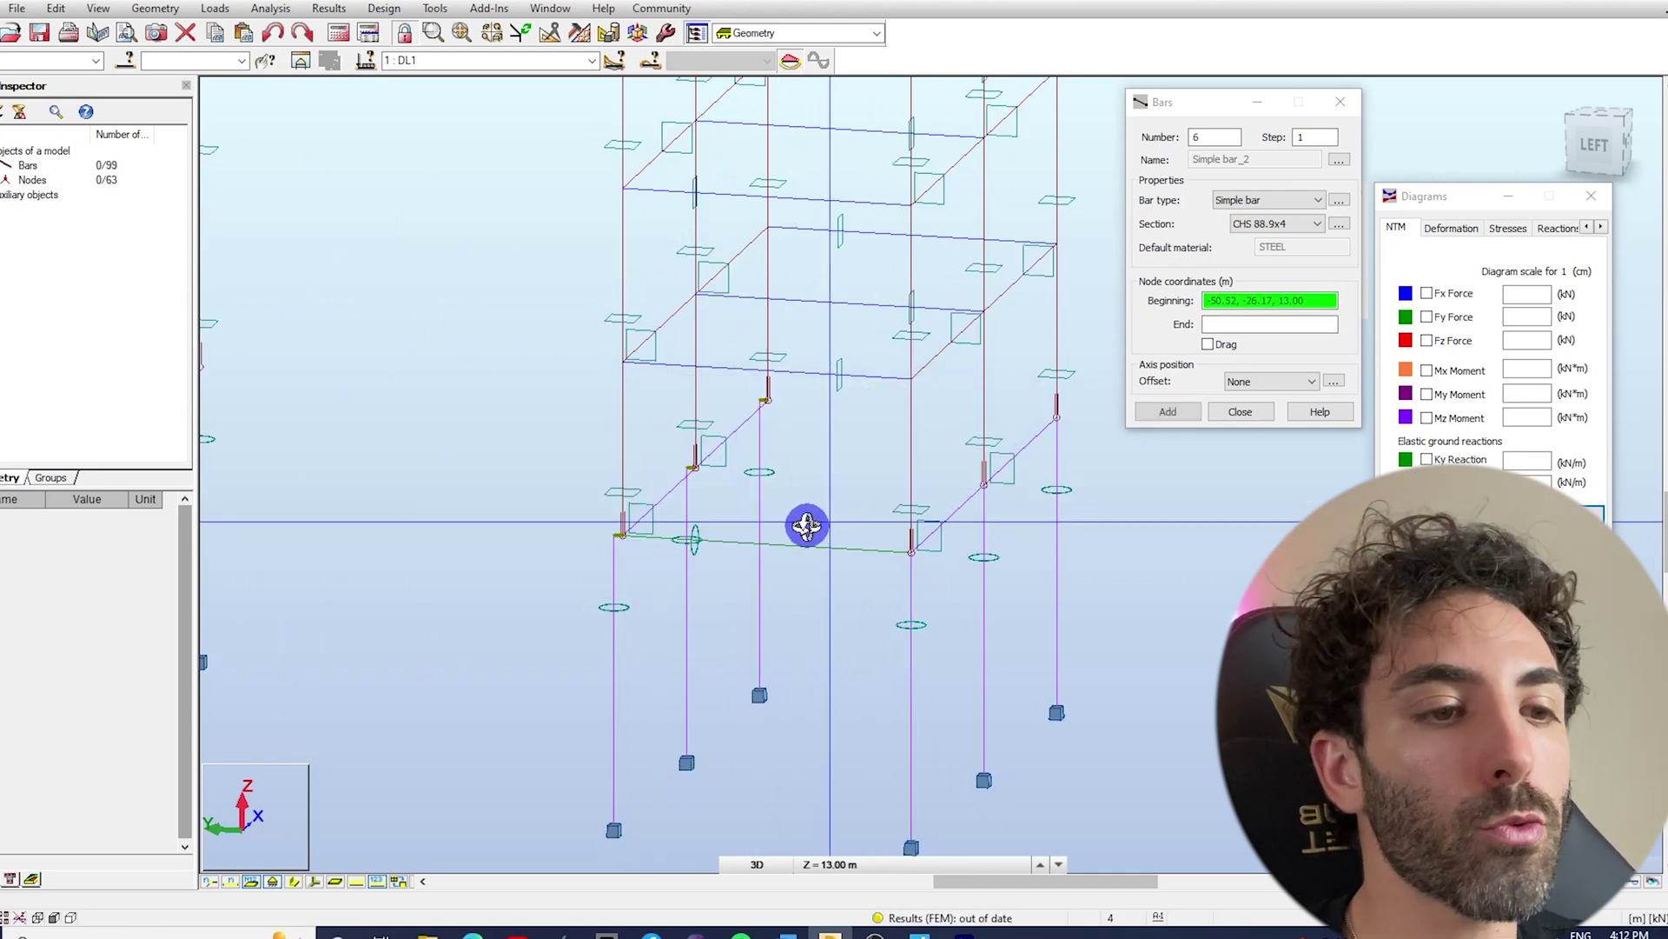
- Add the middle tie bar from 5.00, -9.85, 0.00 to the opposite pile head, and start the last parallel tie bar
middle_click_drag(807, 526, 794, 528, "shift")
left_click(720, 450)
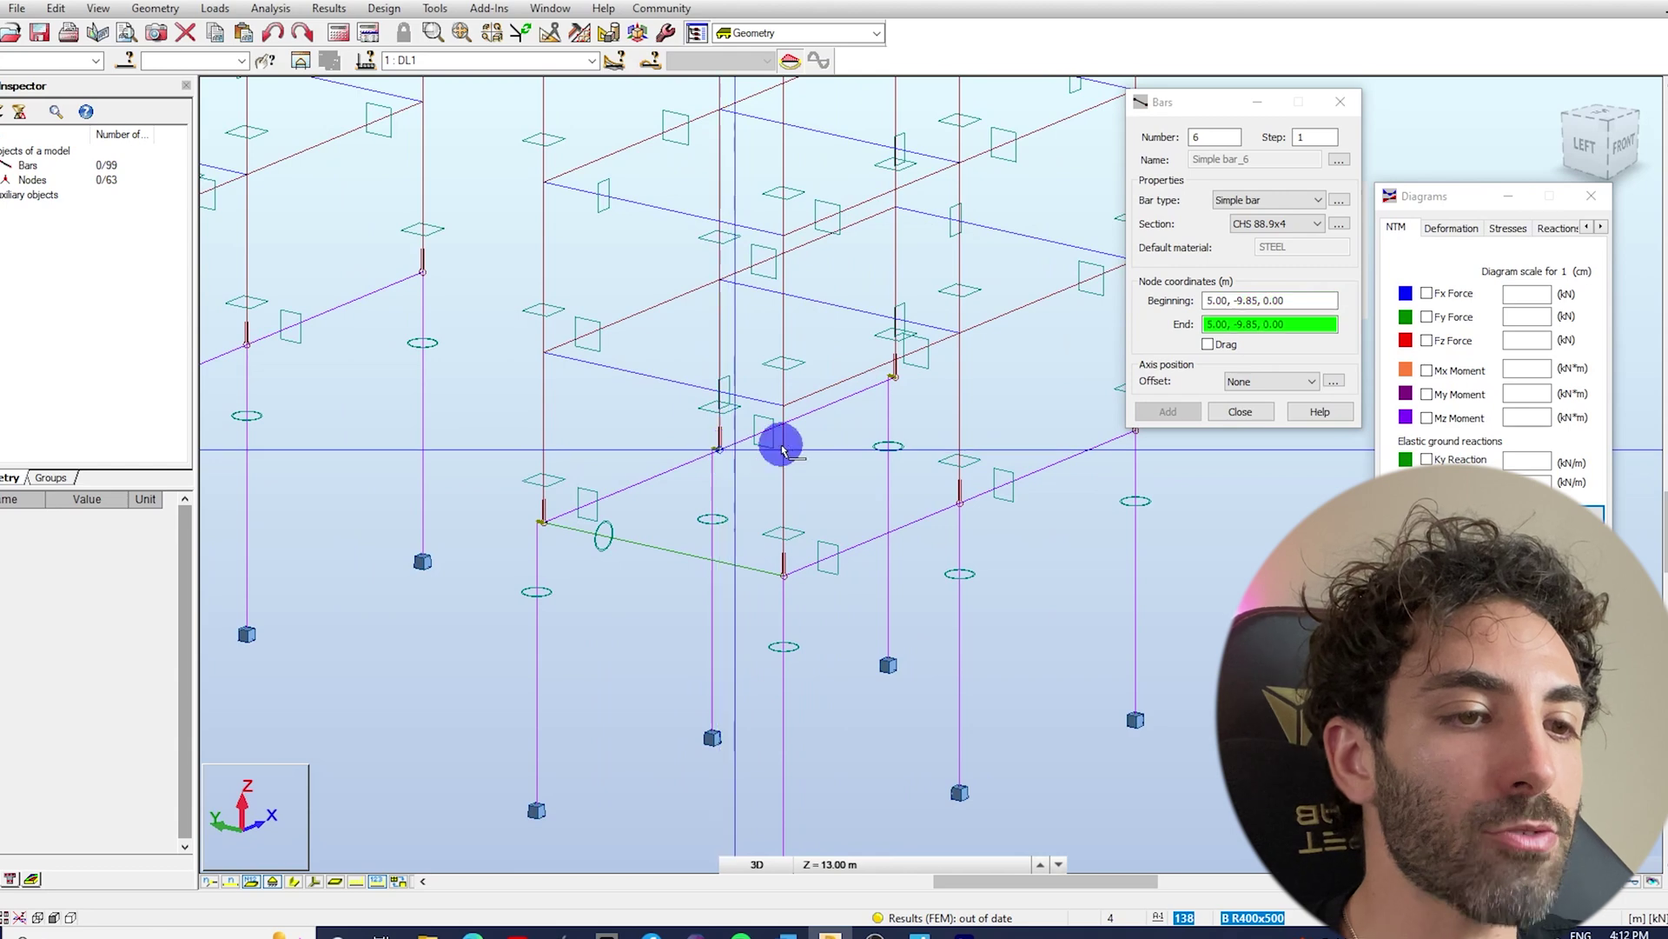
left_click(960, 502)
middle_click_drag(904, 437, 785, 477)
left_click(779, 429)
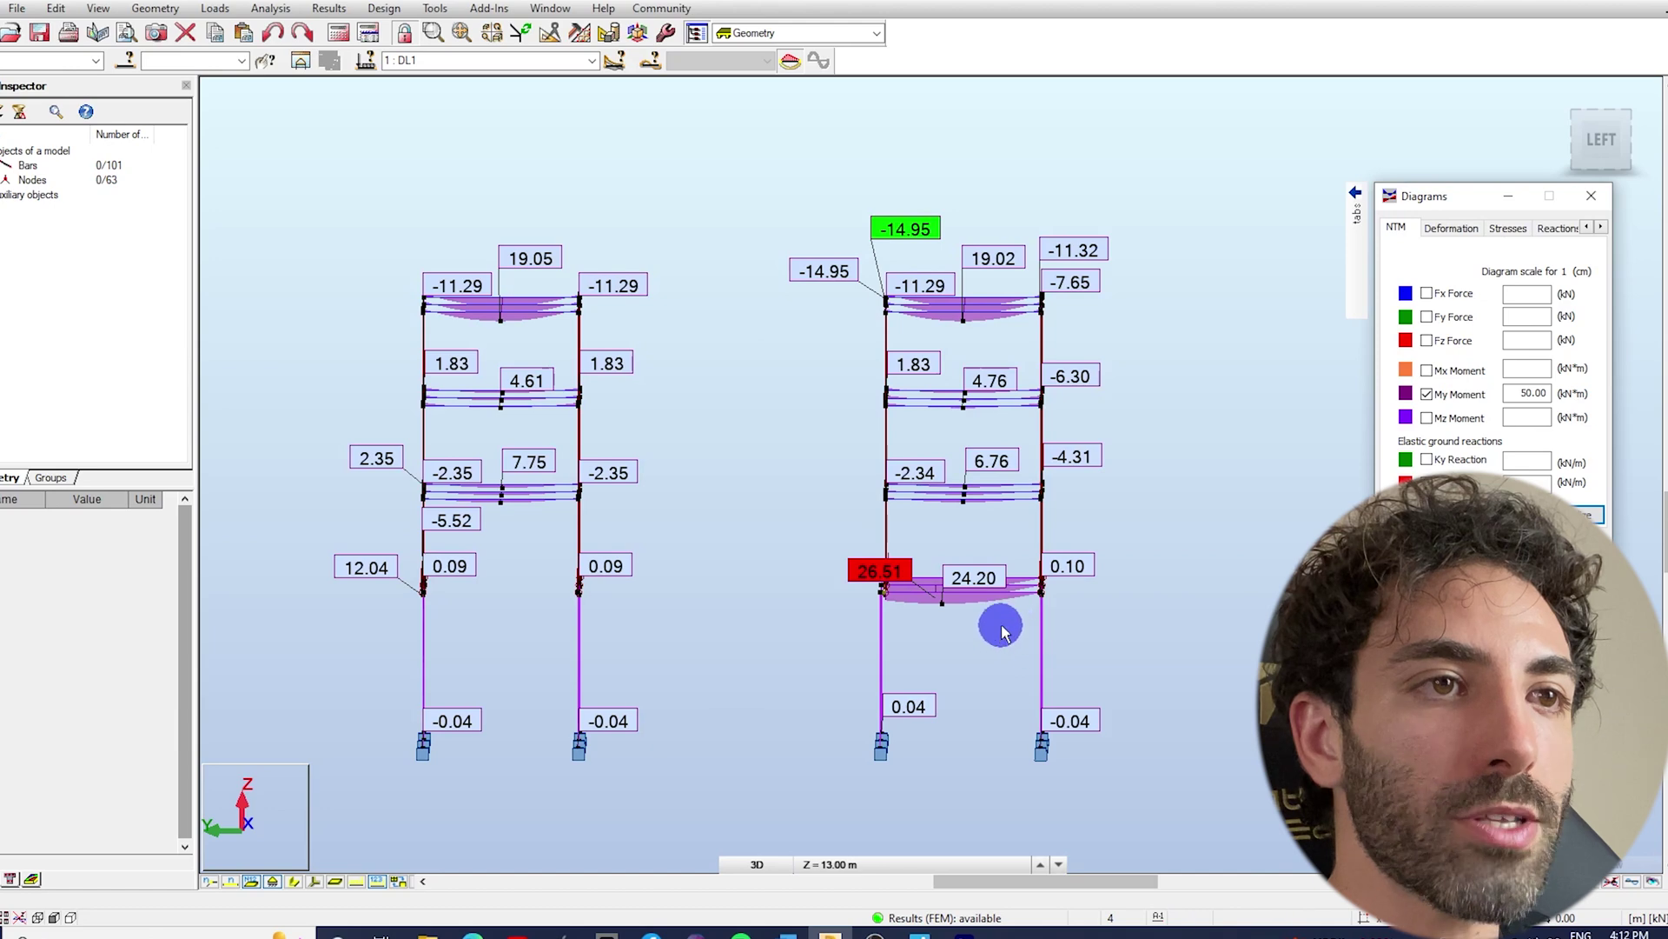
- Examine the My moment diagram on the new tie beams at the pile heads in elevation and in 3D
scroll(1004, 632, "up", 2)
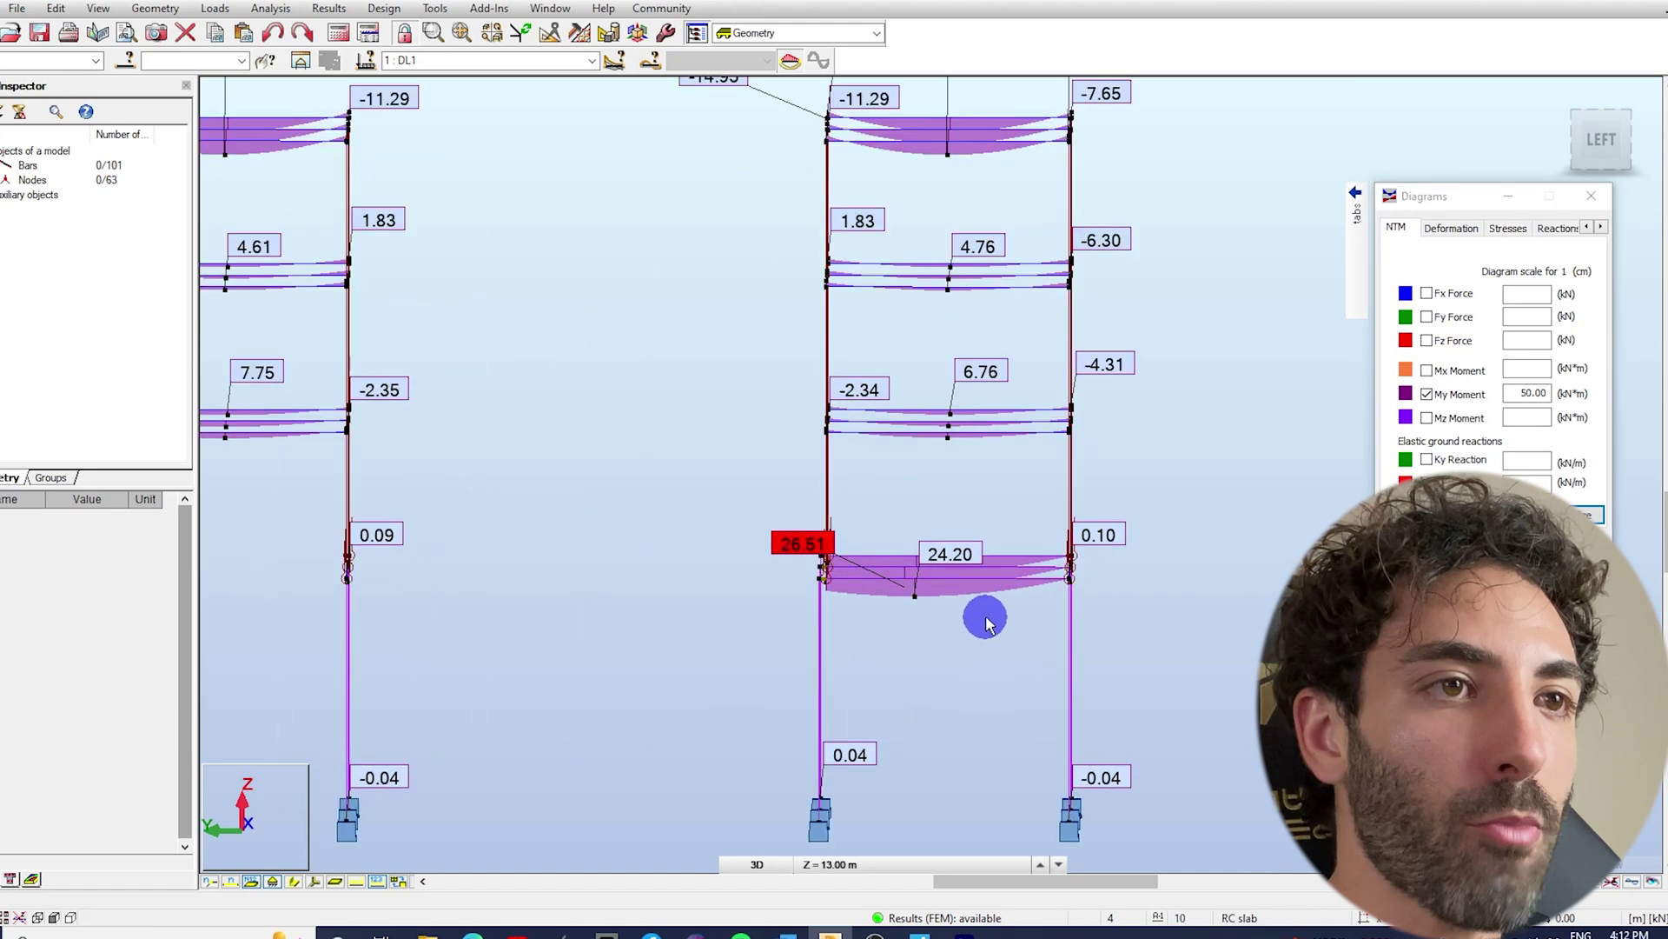
middle_click_drag(987, 622, 963, 638, "shift")
scroll(1119, 403, "down", 1)
scroll(1121, 404, "down", 1)
left_click(1043, 553)
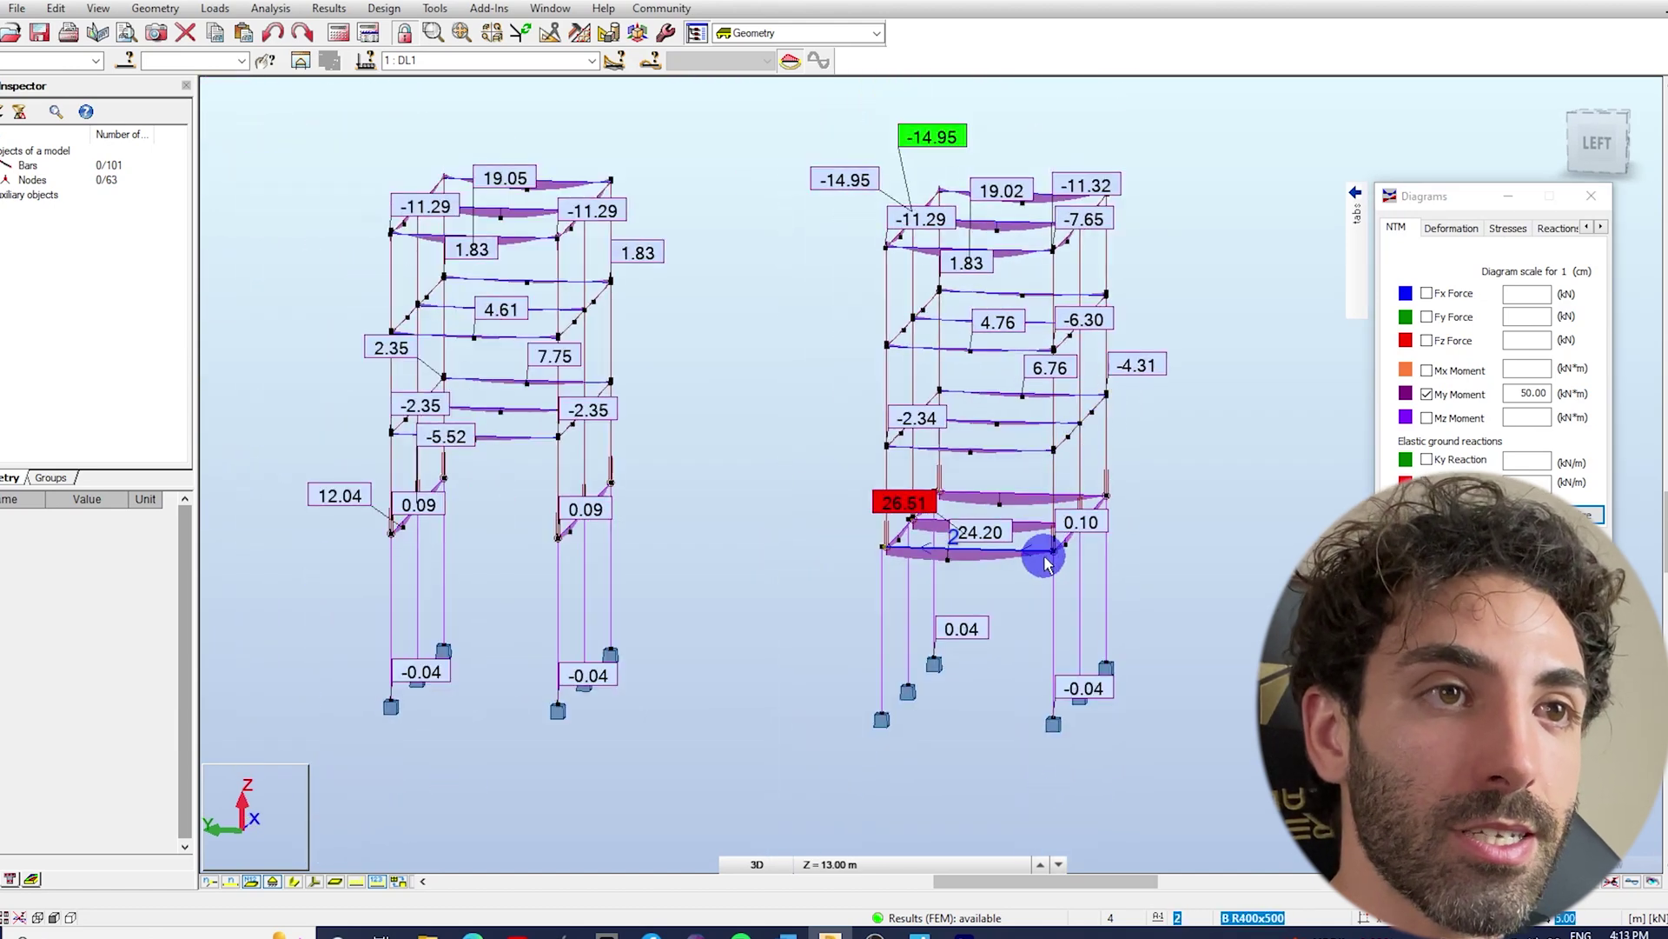
- Replace the My moment diagram with the exact deformation for bars and compare the displacements of both frames
left_click(1428, 395)
left_click(1453, 229)
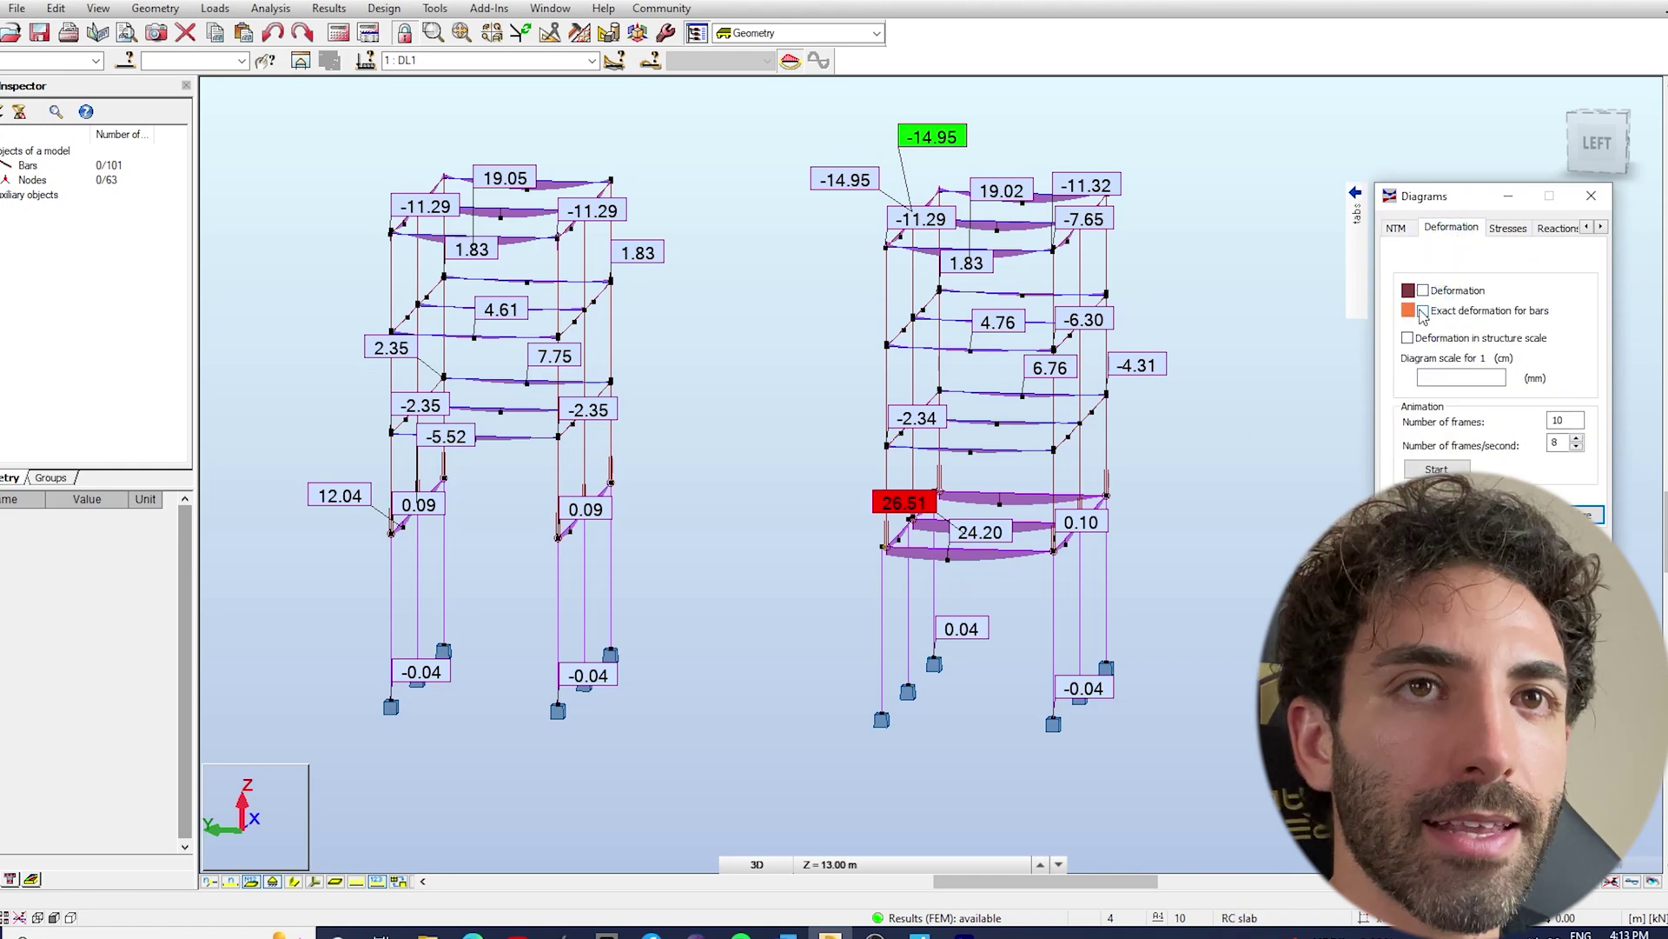
scroll(756, 591, "down", 1)
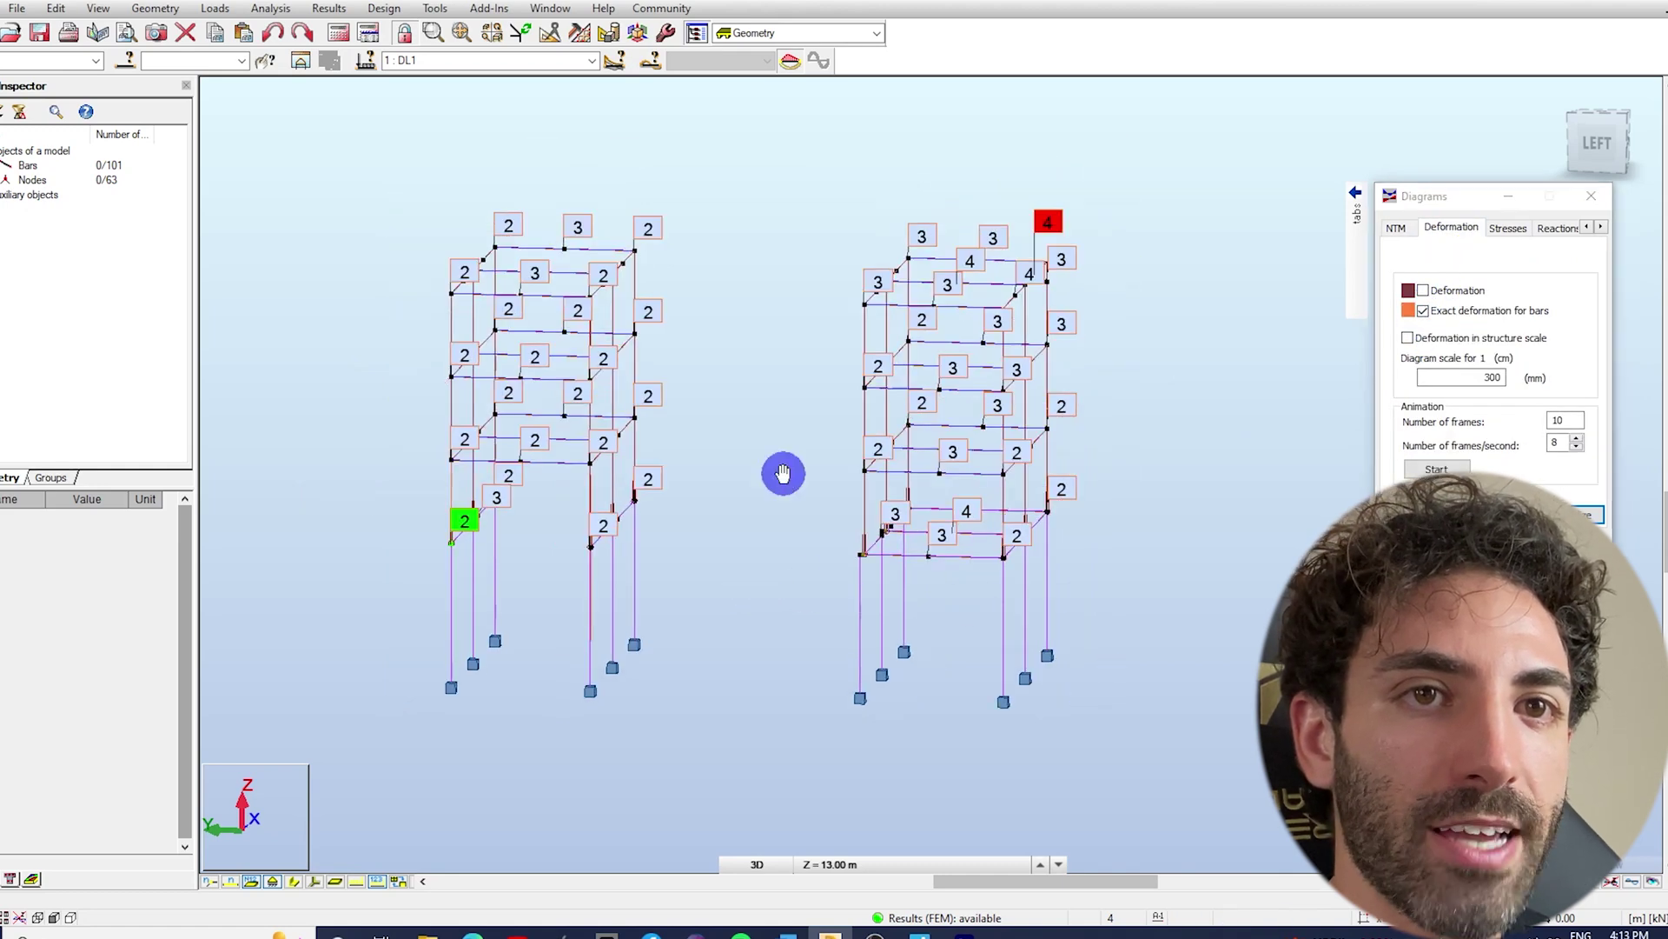
mouse_move(782, 476)
middle_mouse_down("shift")
mouse_move(822, 479)
mouse_move(805, 478)
middle_mouse_up("shift")
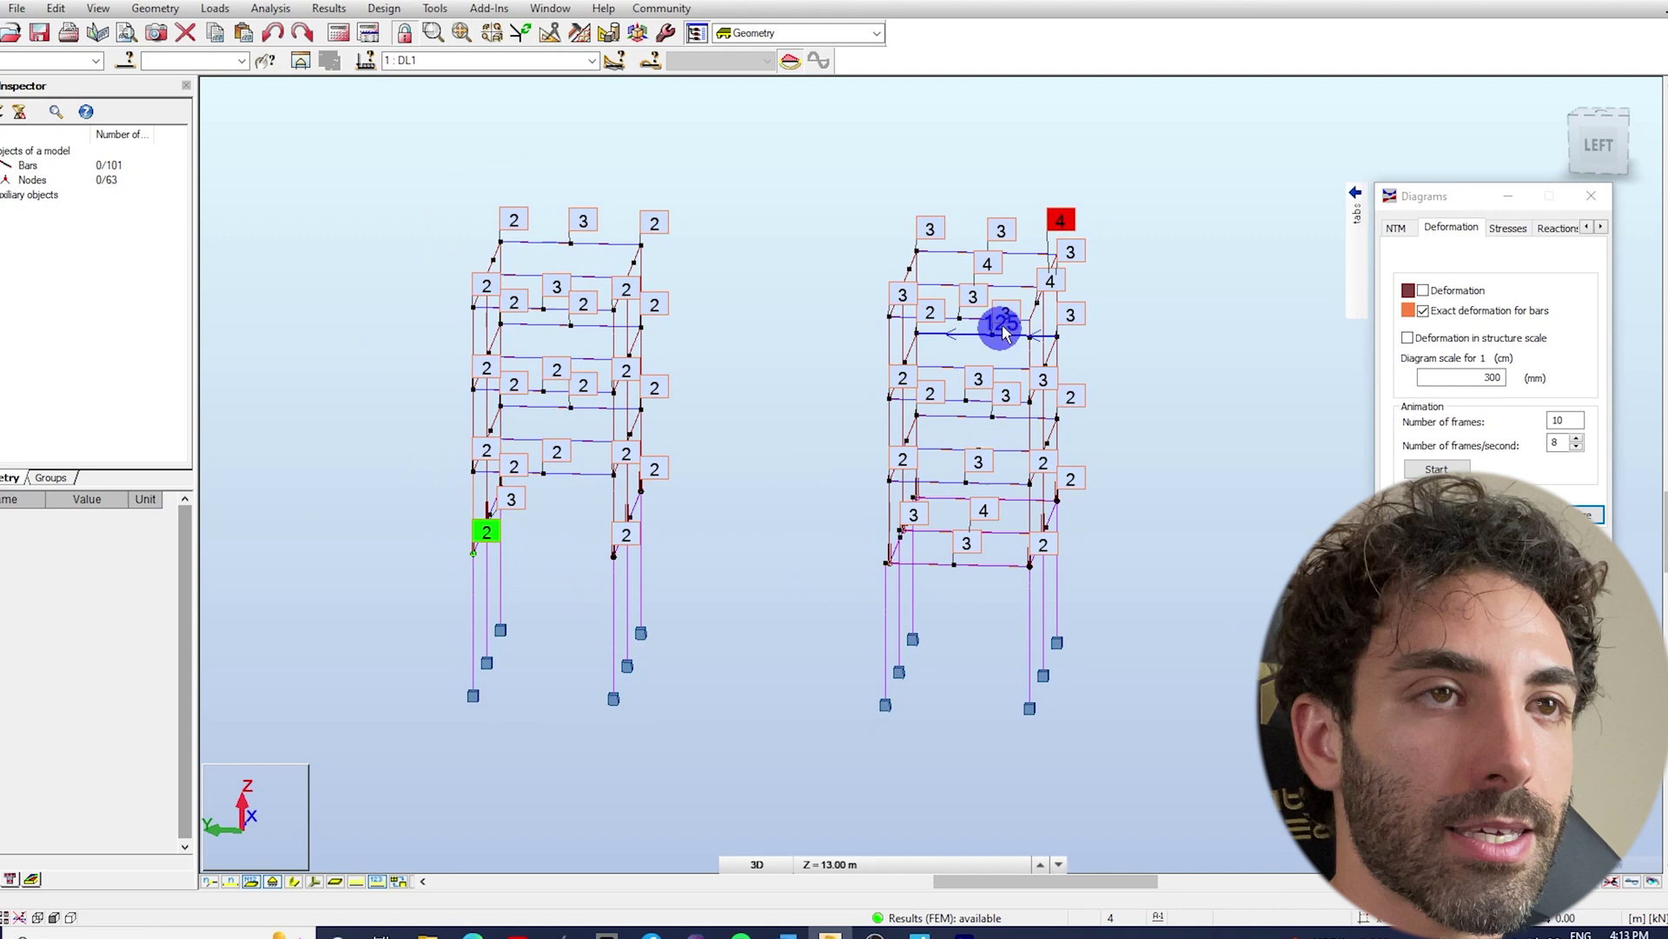
scroll(1010, 306, "up", 1)
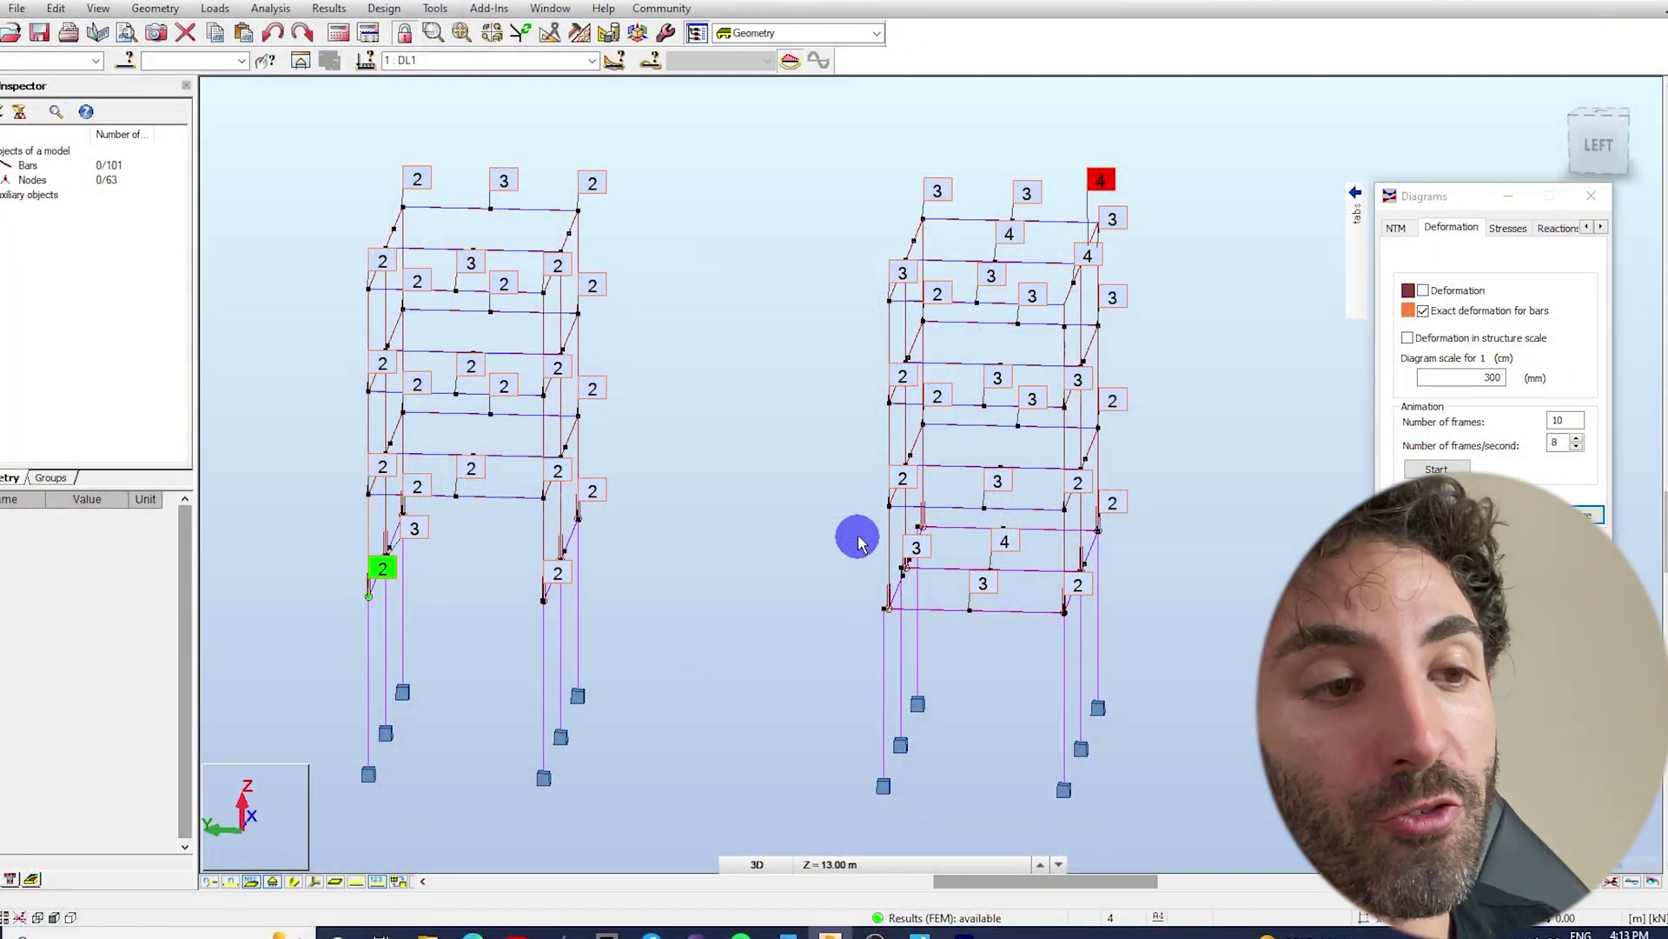
scroll(826, 551, "down", 1)
middle_click_drag(825, 530, 794, 504, "shift")
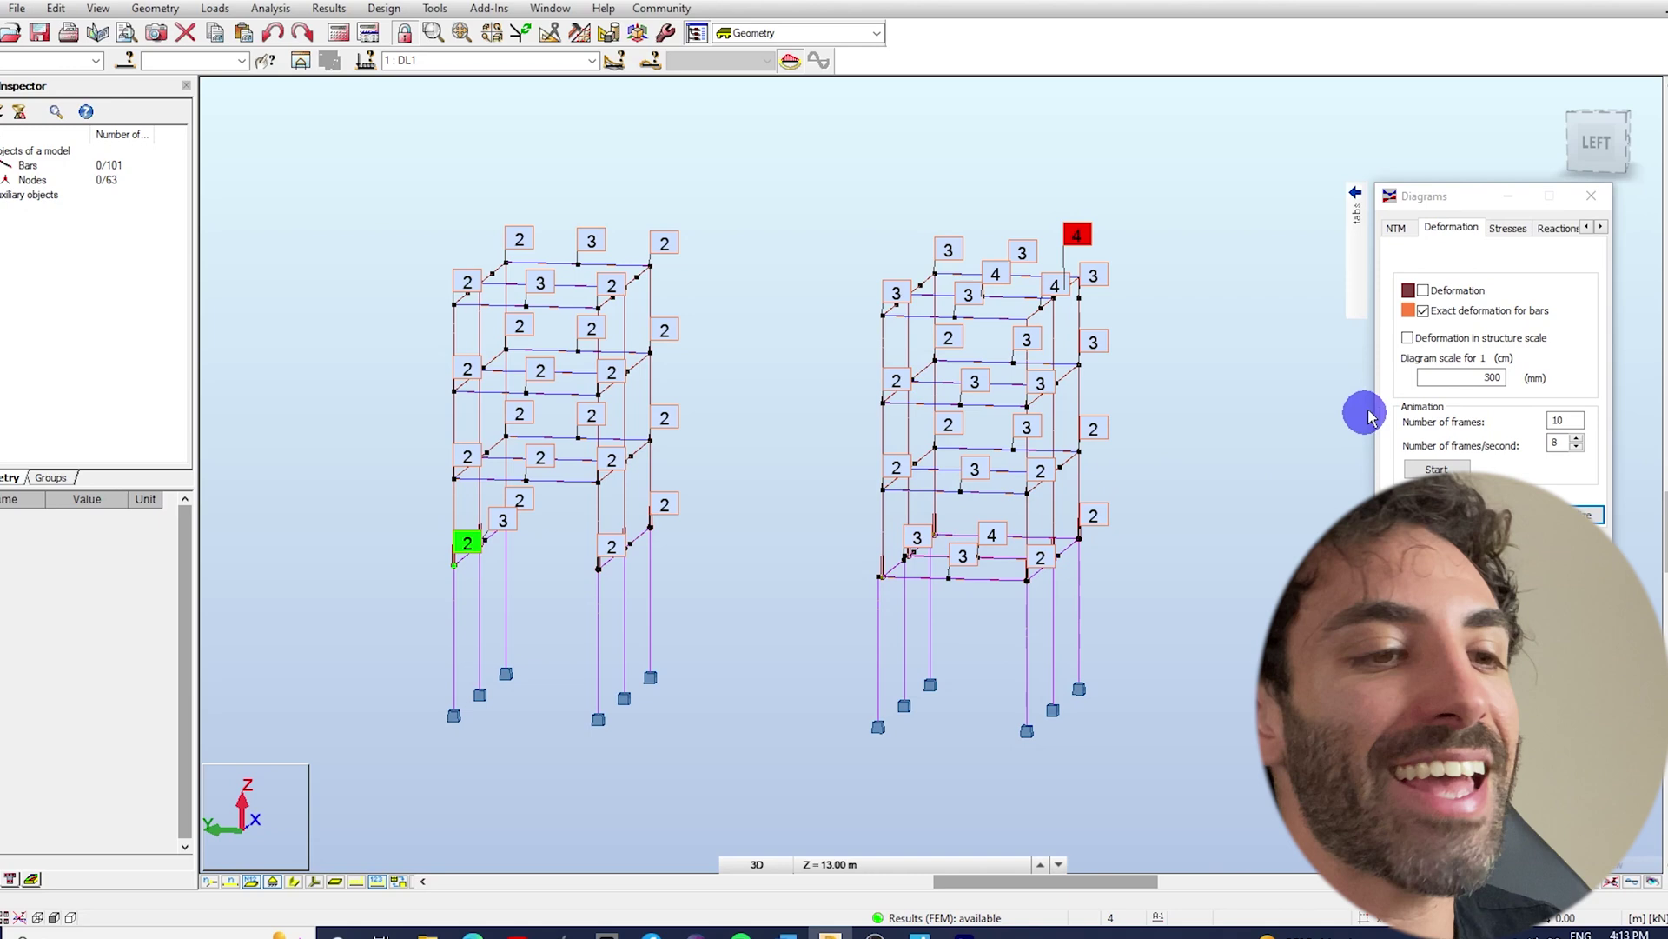
- Remove the exact bar deformation diagram and display the section shapes on both frames
left_click(1426, 311)
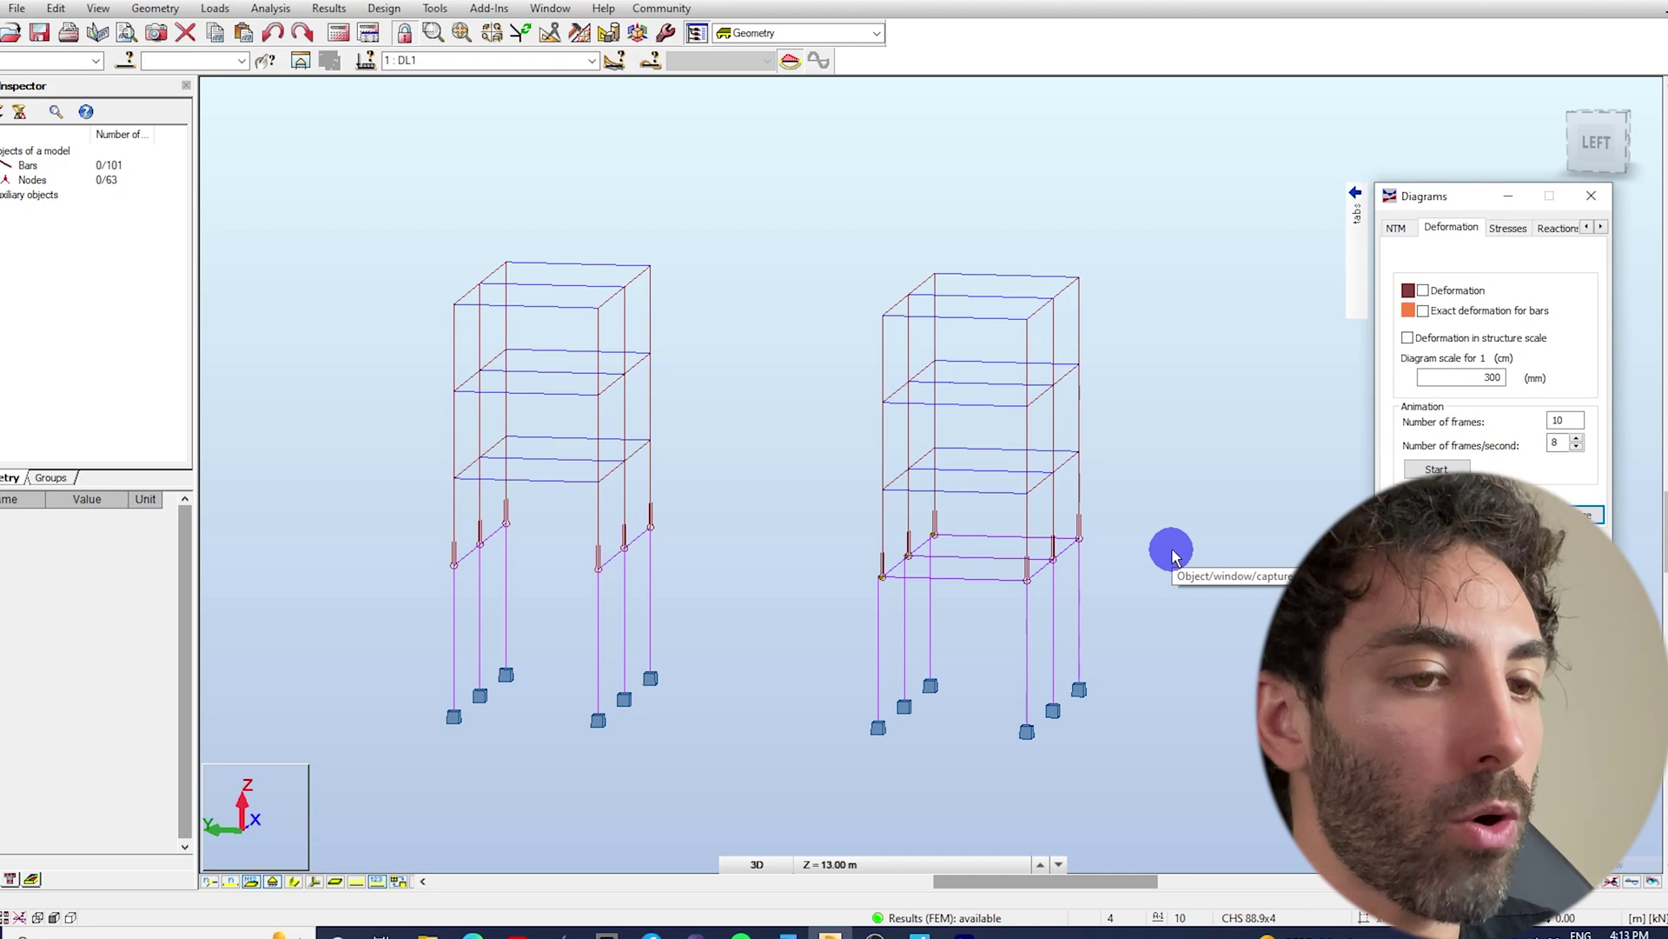
middle_click_drag(1136, 574, 1162, 550)
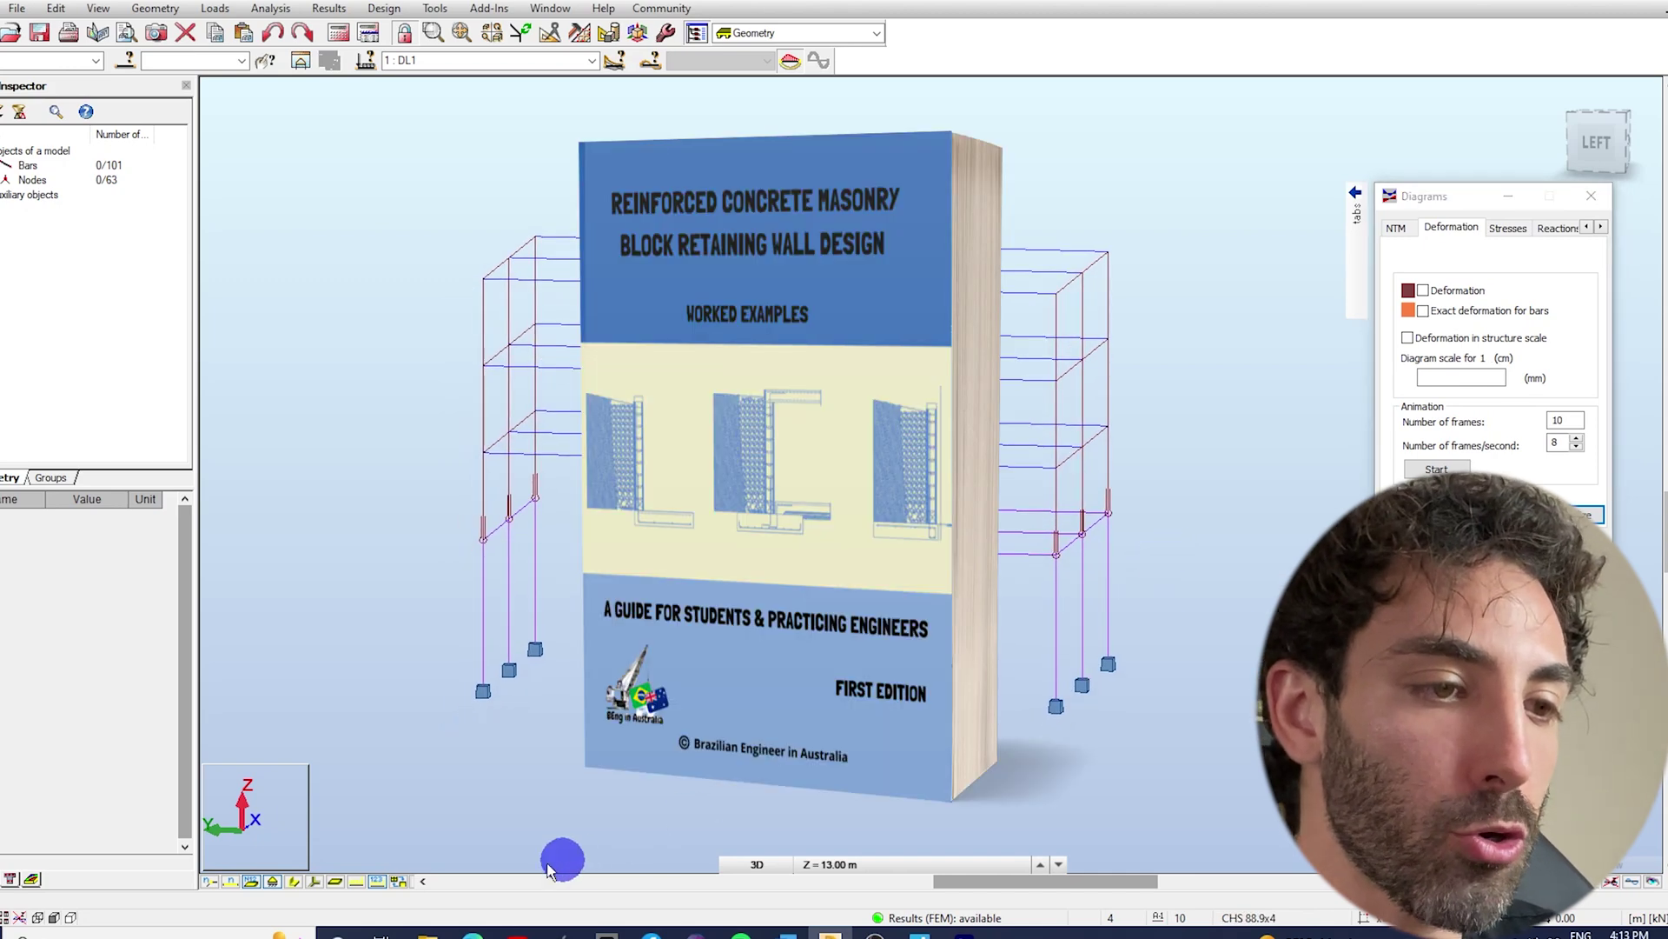
left_click(293, 882)
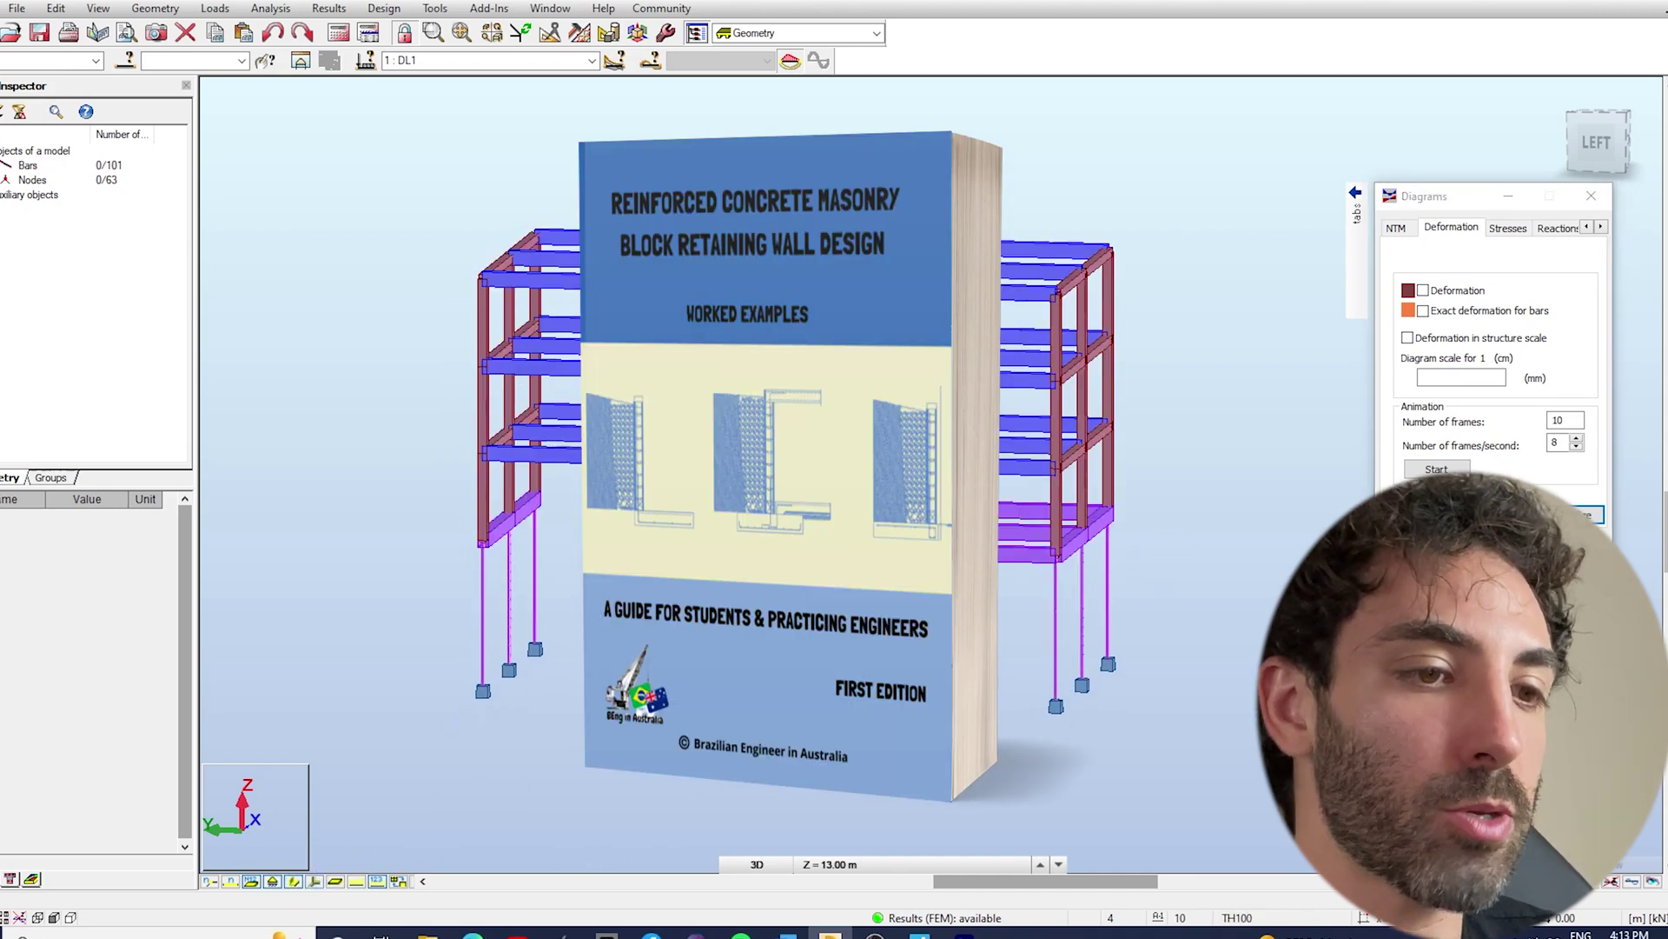